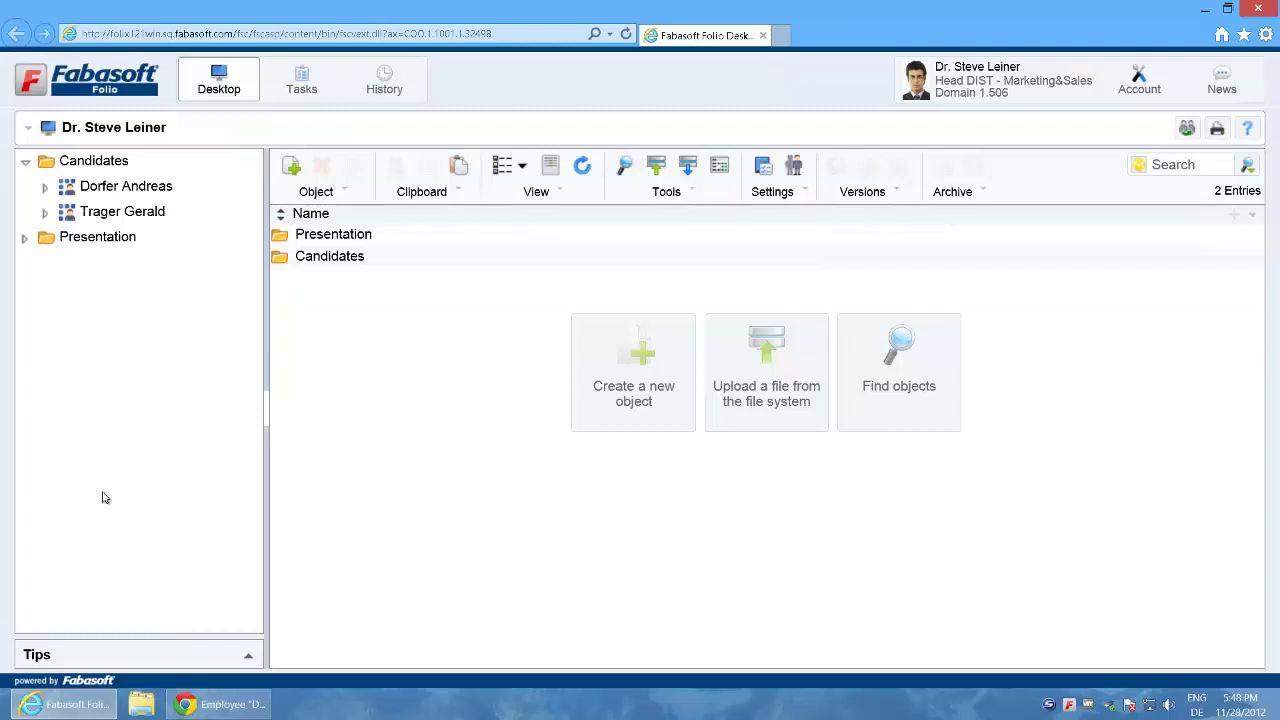
Scan a document into the Communication area of the second employee under Candidates and confirm its upload without encryption
left_click(127, 213)
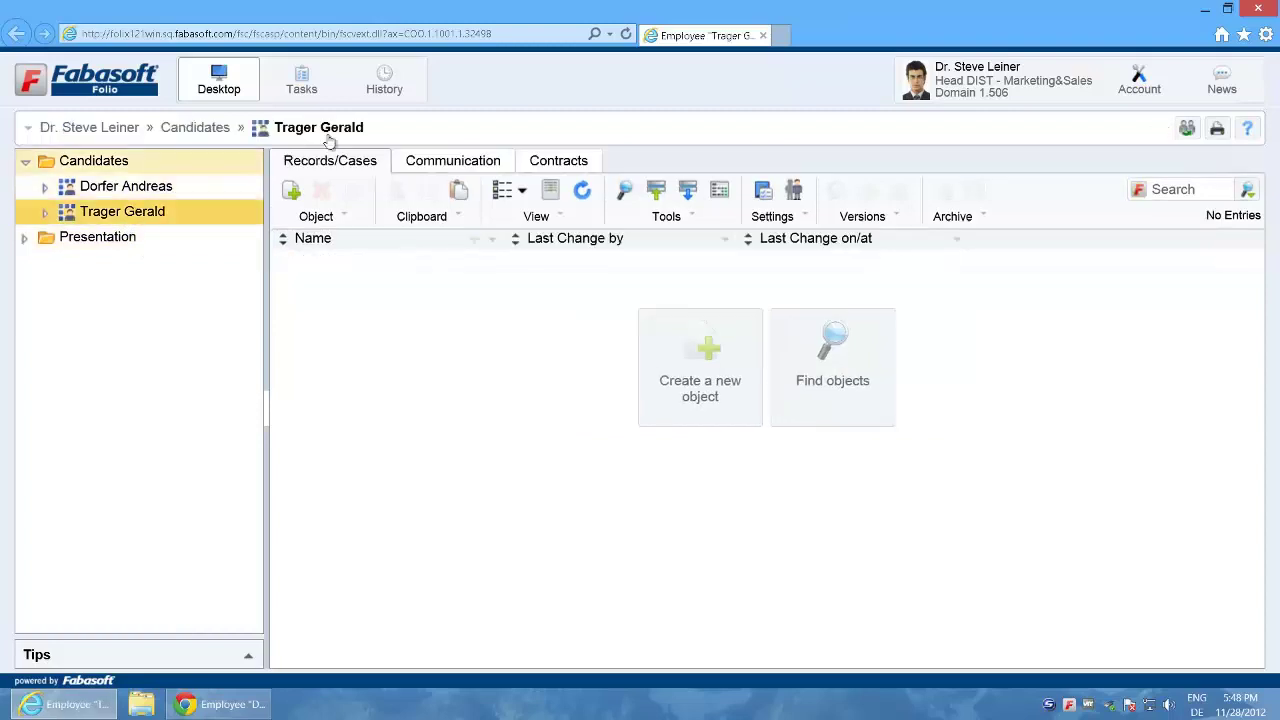
left_click(463, 169)
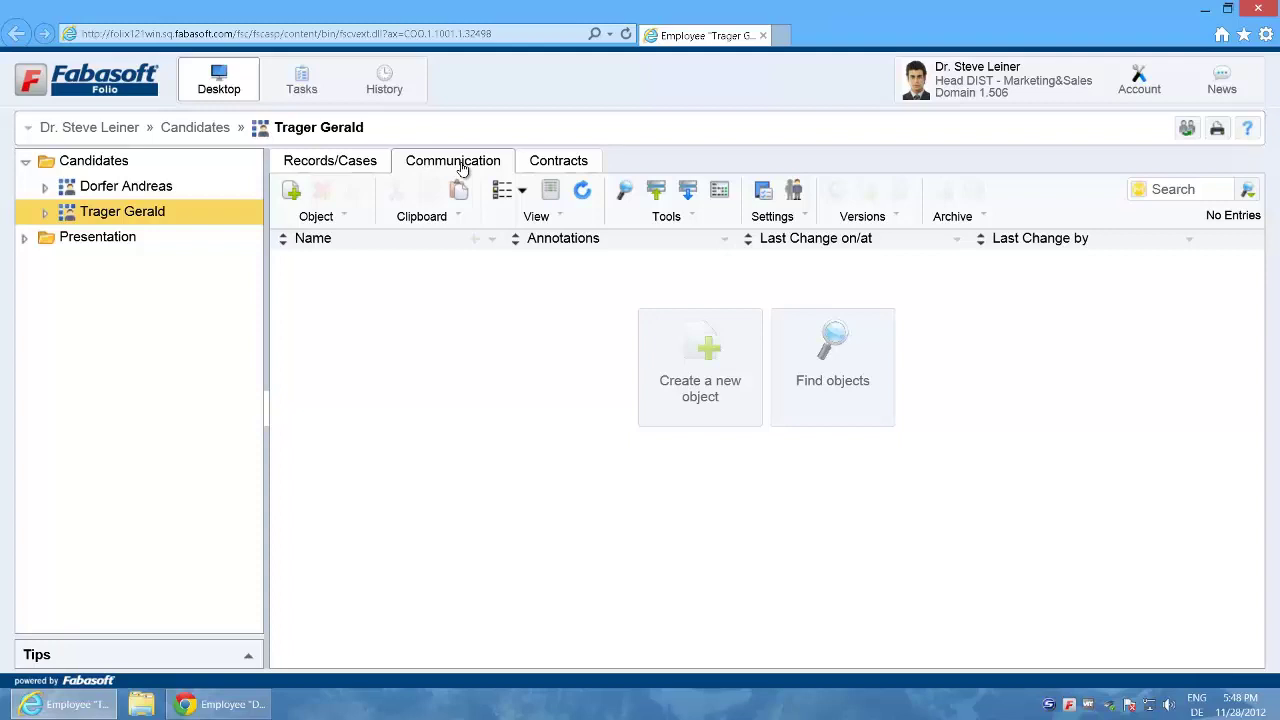
left_click(672, 218)
left_click(648, 324)
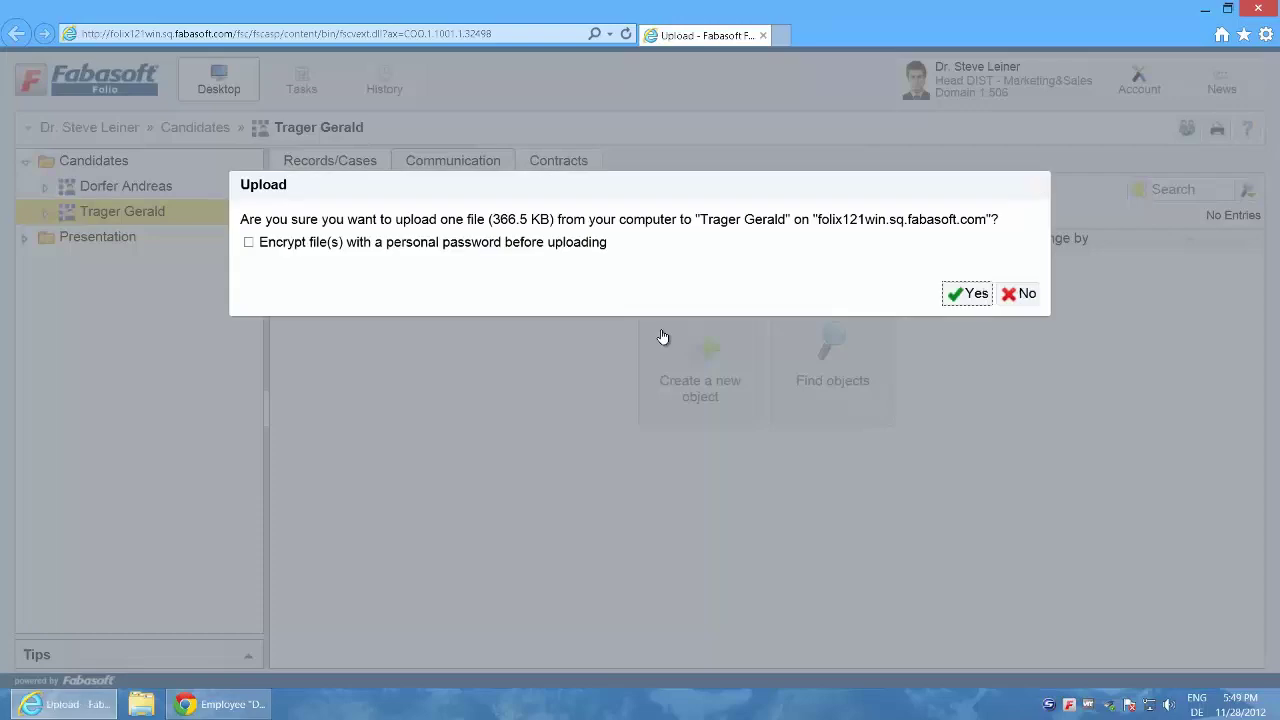
left_click(967, 293)
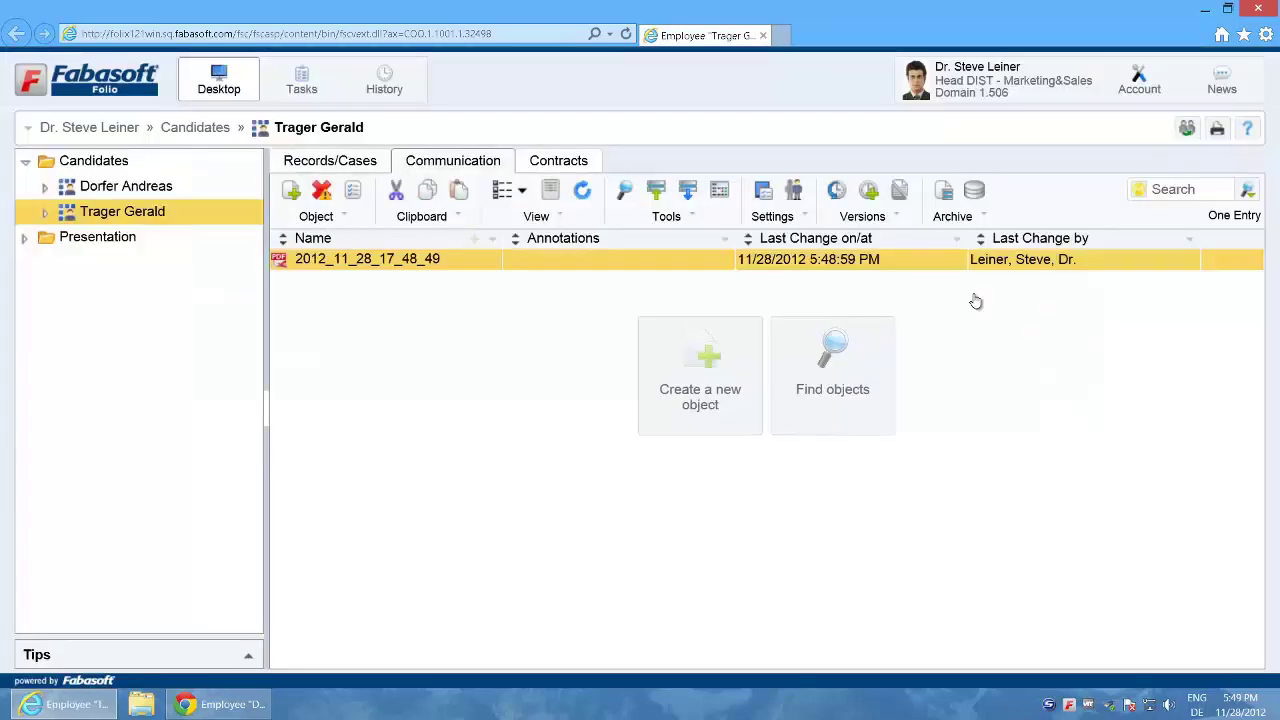
Rename the newly uploaded PDF as Diploma
type("Di")
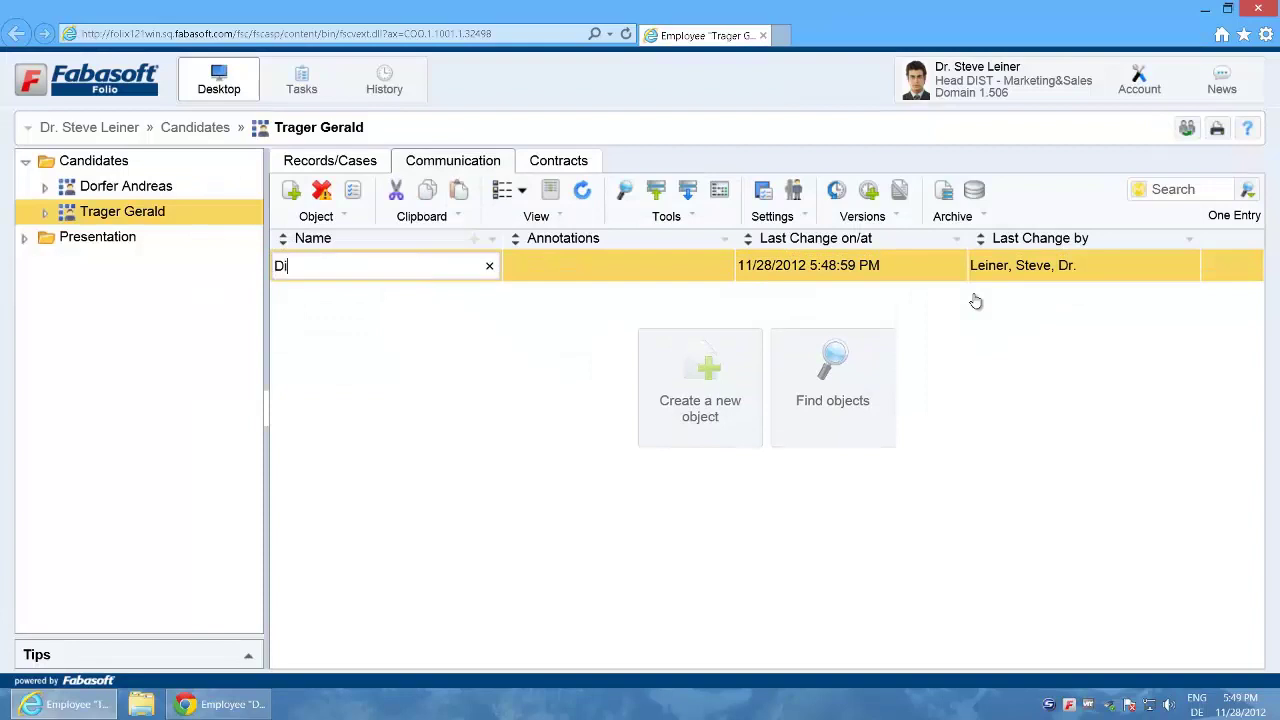
type("ploma")
key("Return")
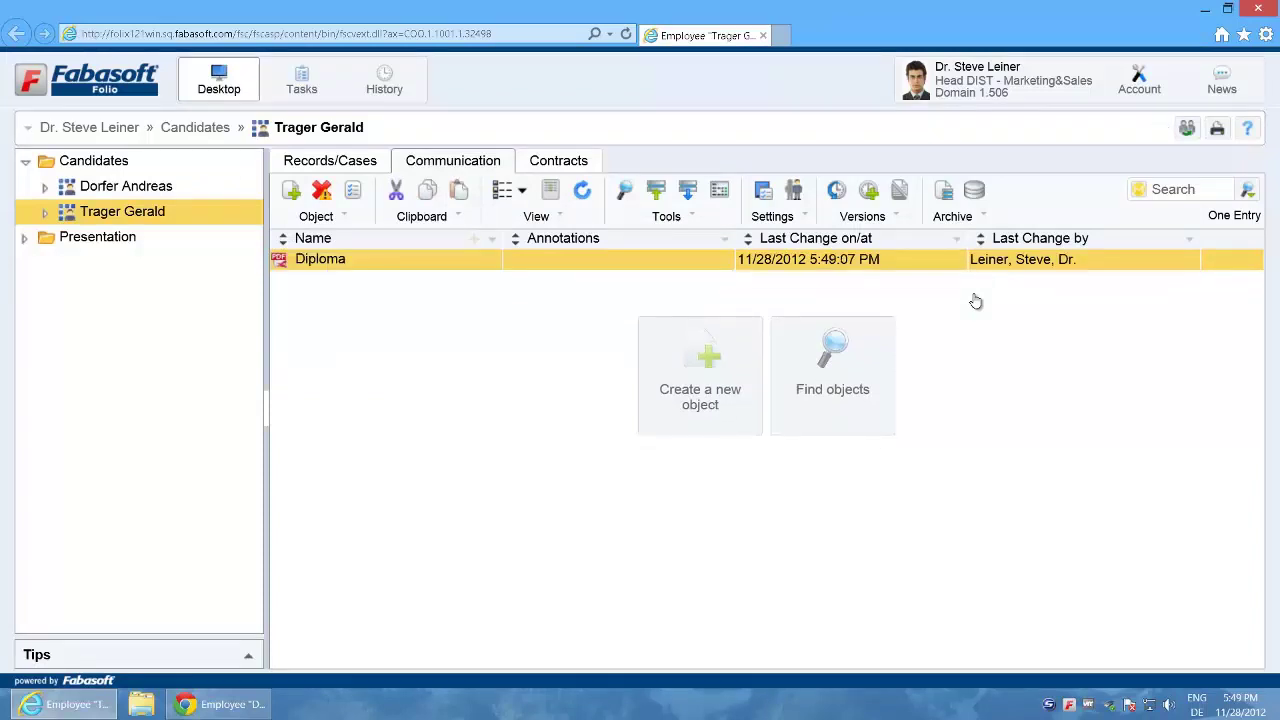
Open the Diploma PDF, look through both pages with the full page fitted to the window, and close it
key("Return")
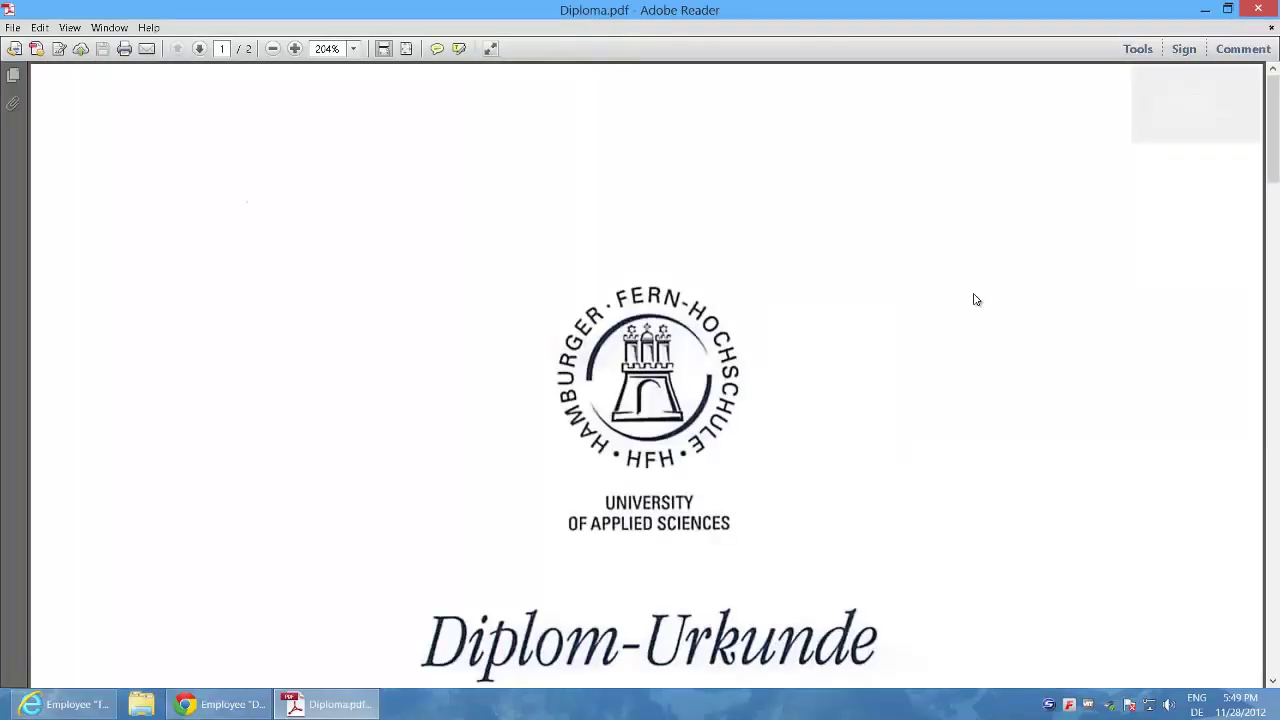
left_click(13, 75)
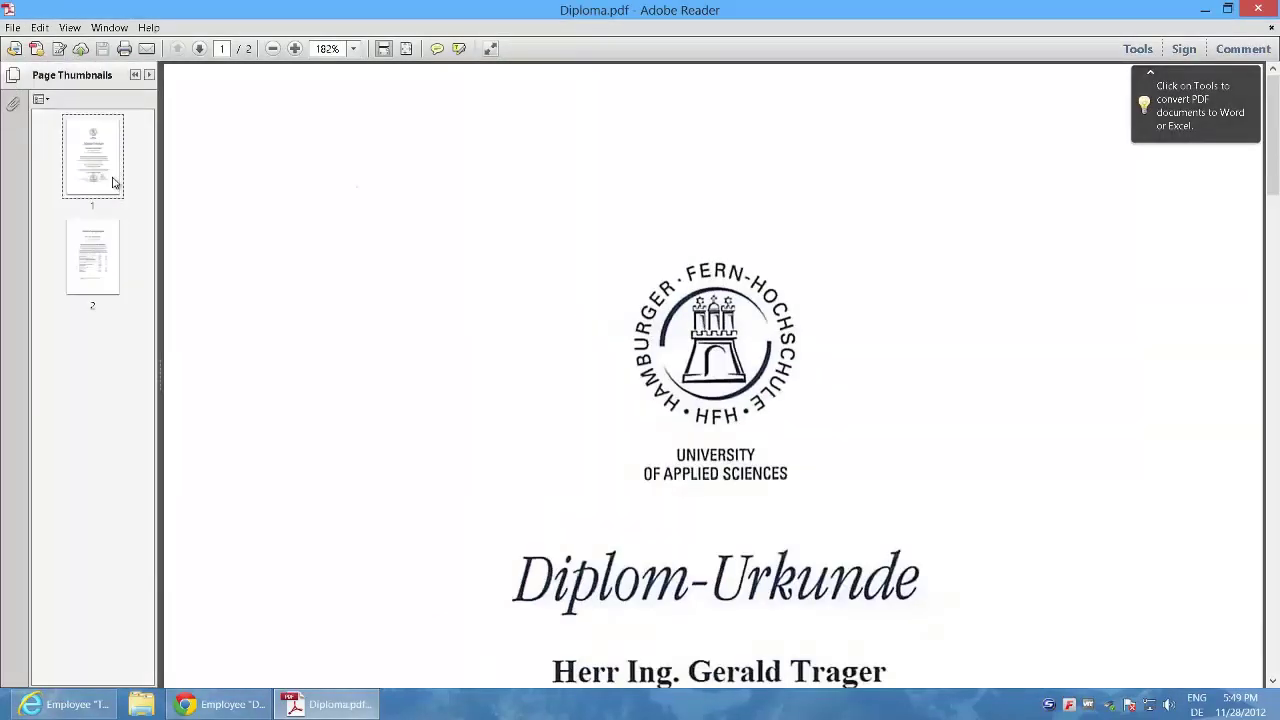
left_click(106, 251)
left_click(92, 175)
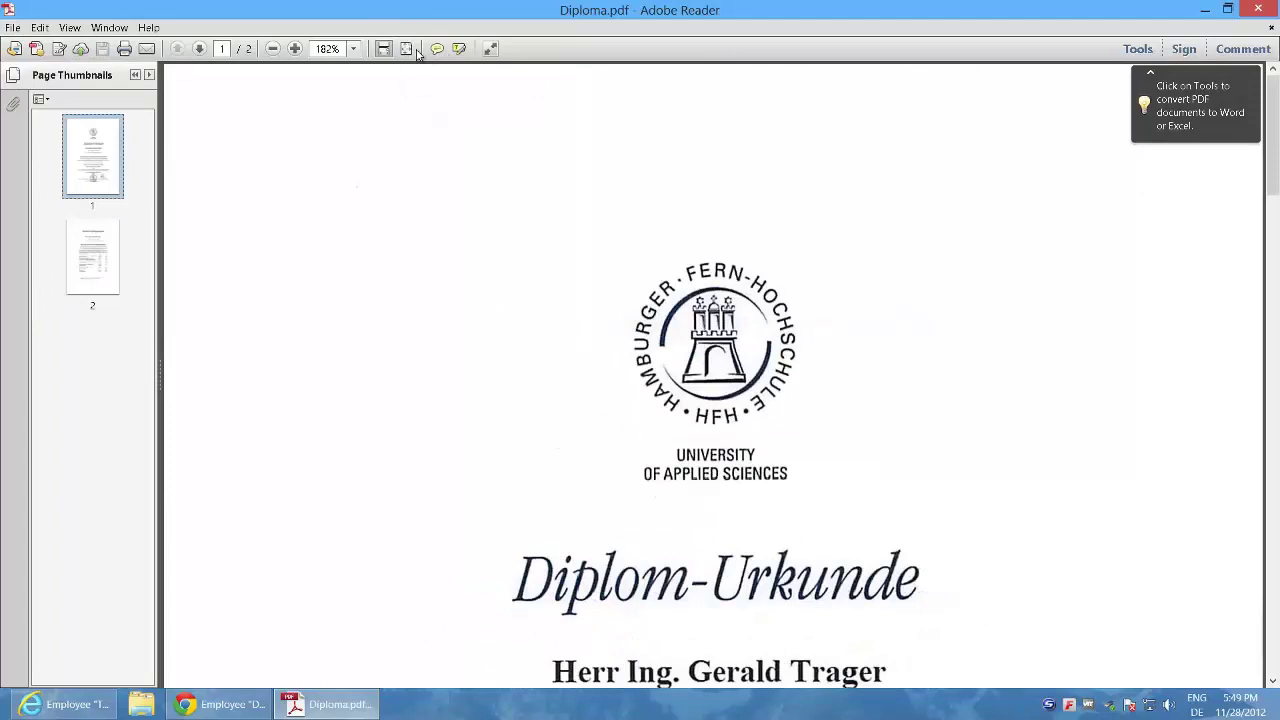
left_click(406, 48)
left_click(104, 248)
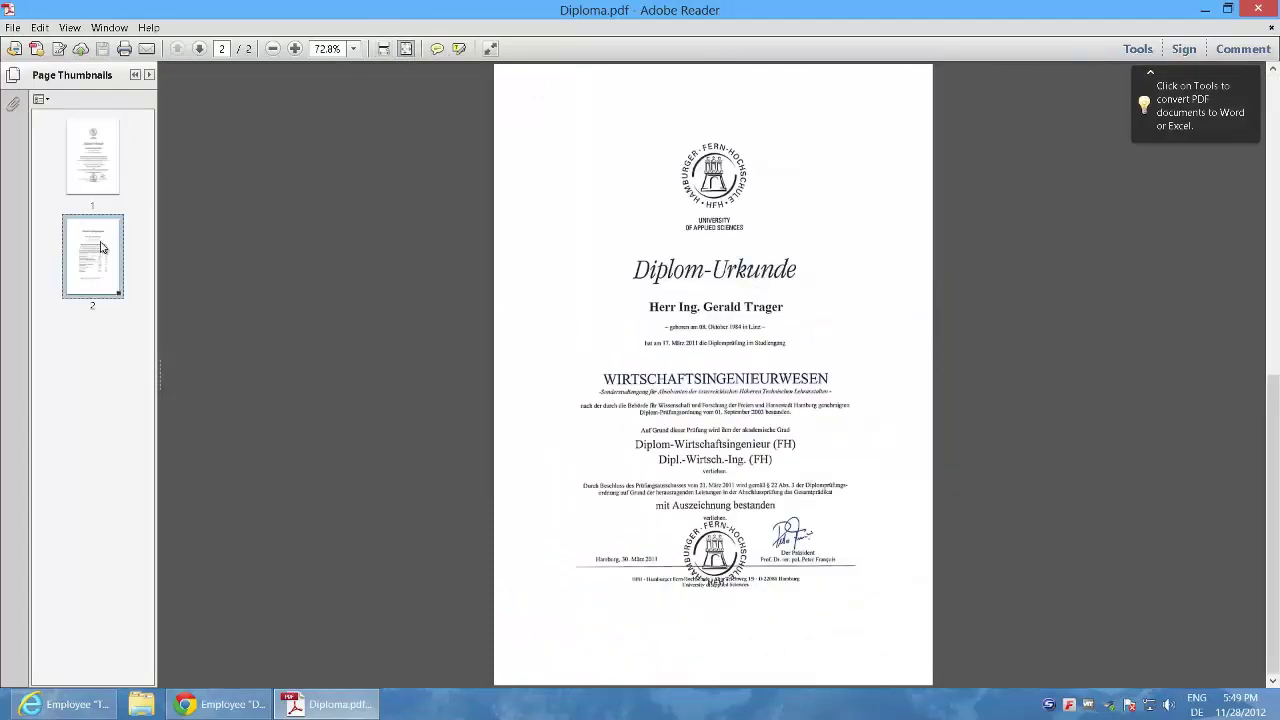
left_click(1257, 8)
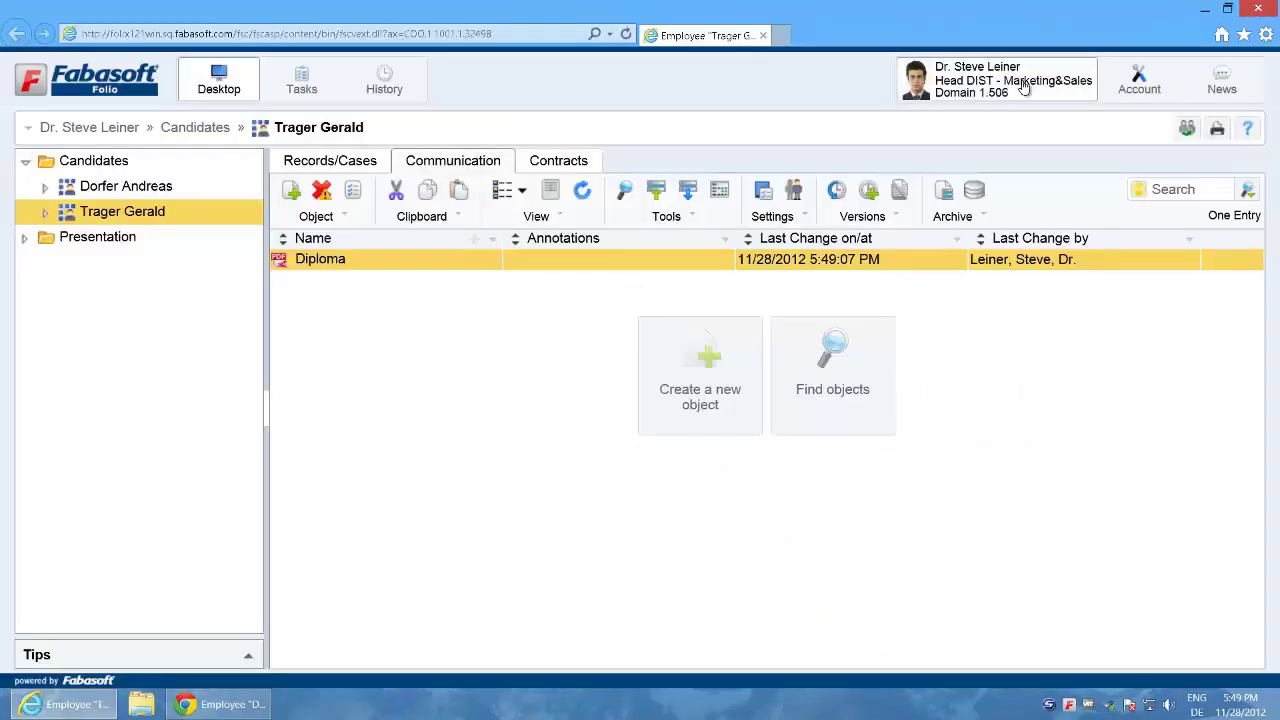
Start another scan and read the note about writing scanned files to the clipboard and assigning a post-processing tool
left_click(683, 218)
left_click(652, 323)
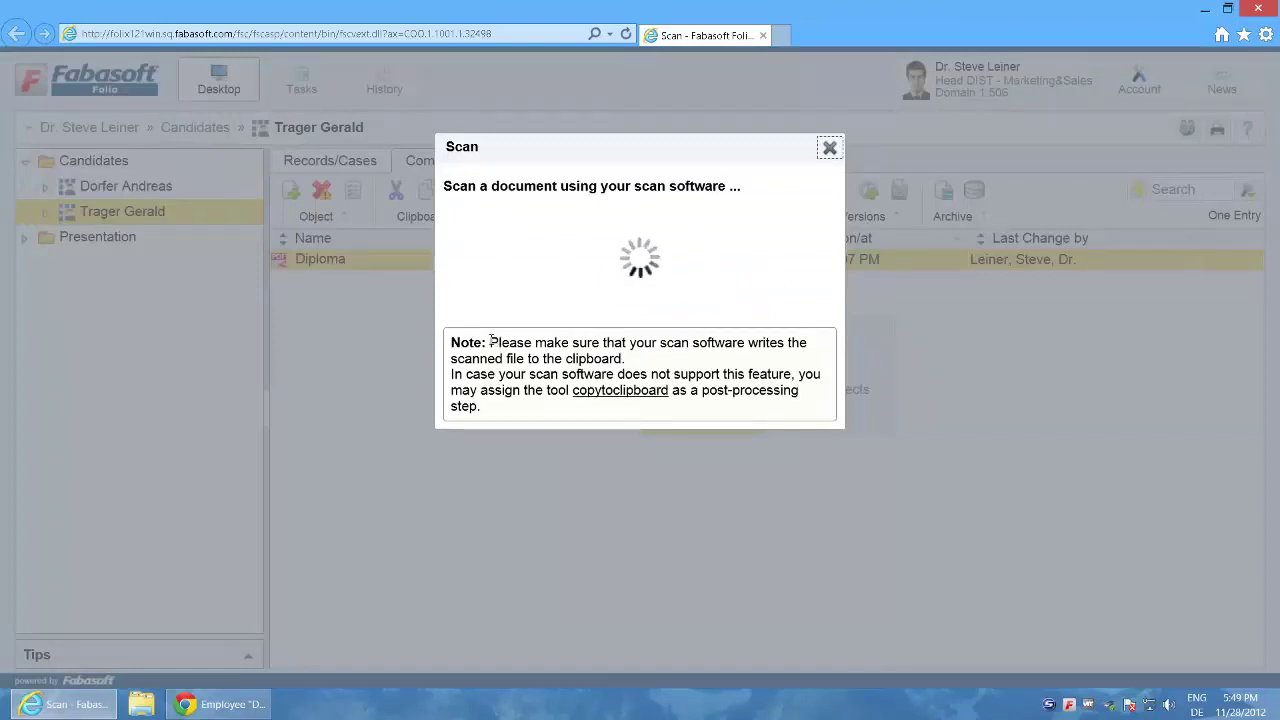
left_click_drag(510, 342, 651, 363)
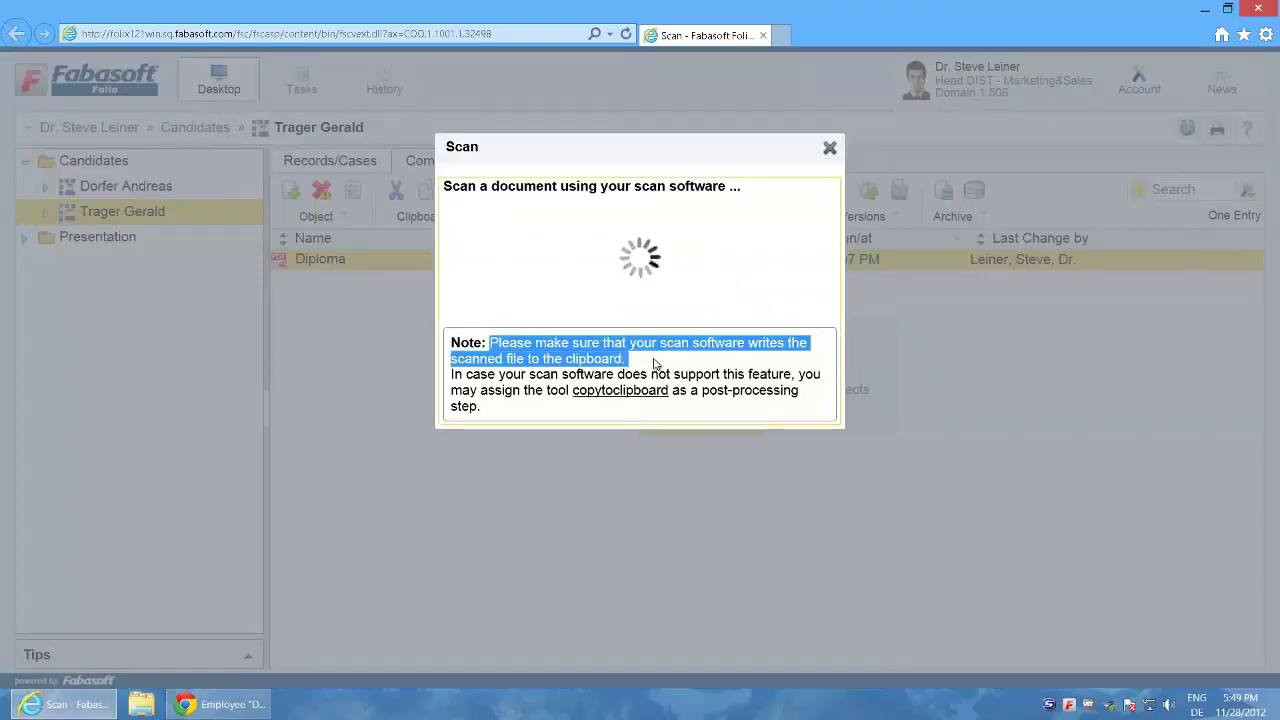
left_click(651, 363)
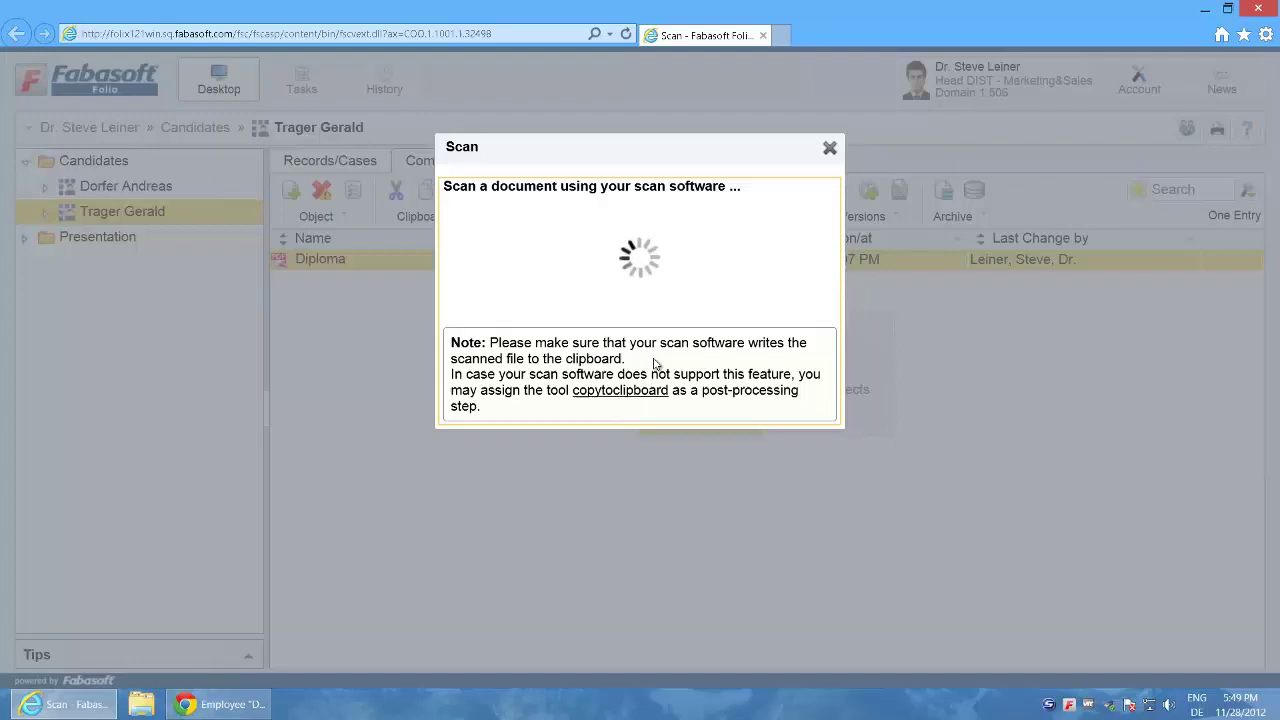
left_click_drag(453, 373, 503, 405)
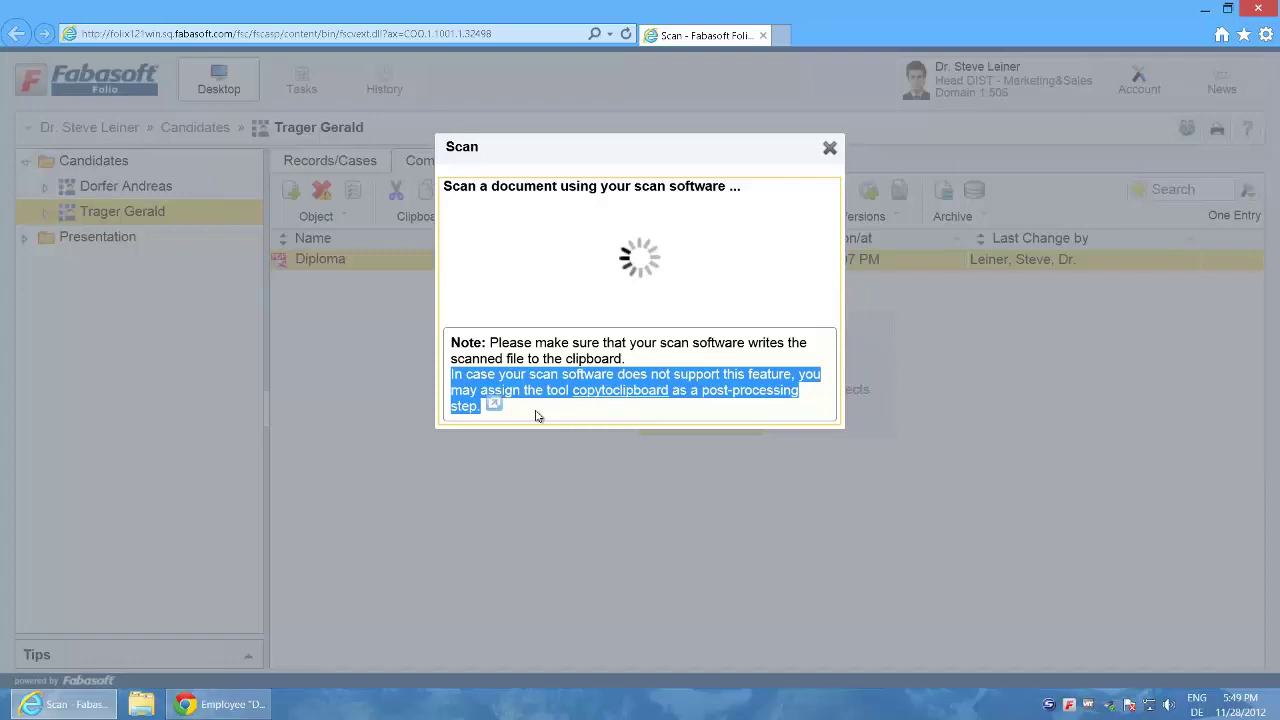
Open the linked copytoclipboard.zip archive without saving it and select copytoclipboard.exe inside
left_click(592, 396)
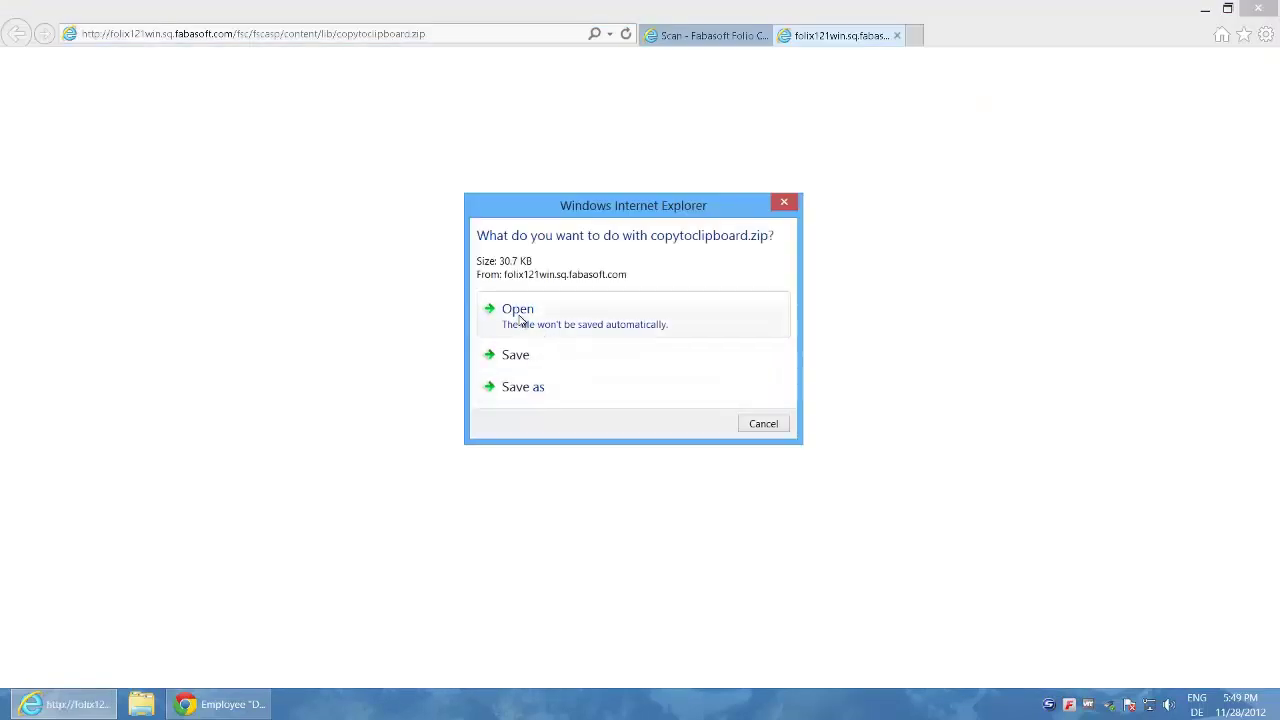
left_click(520, 320)
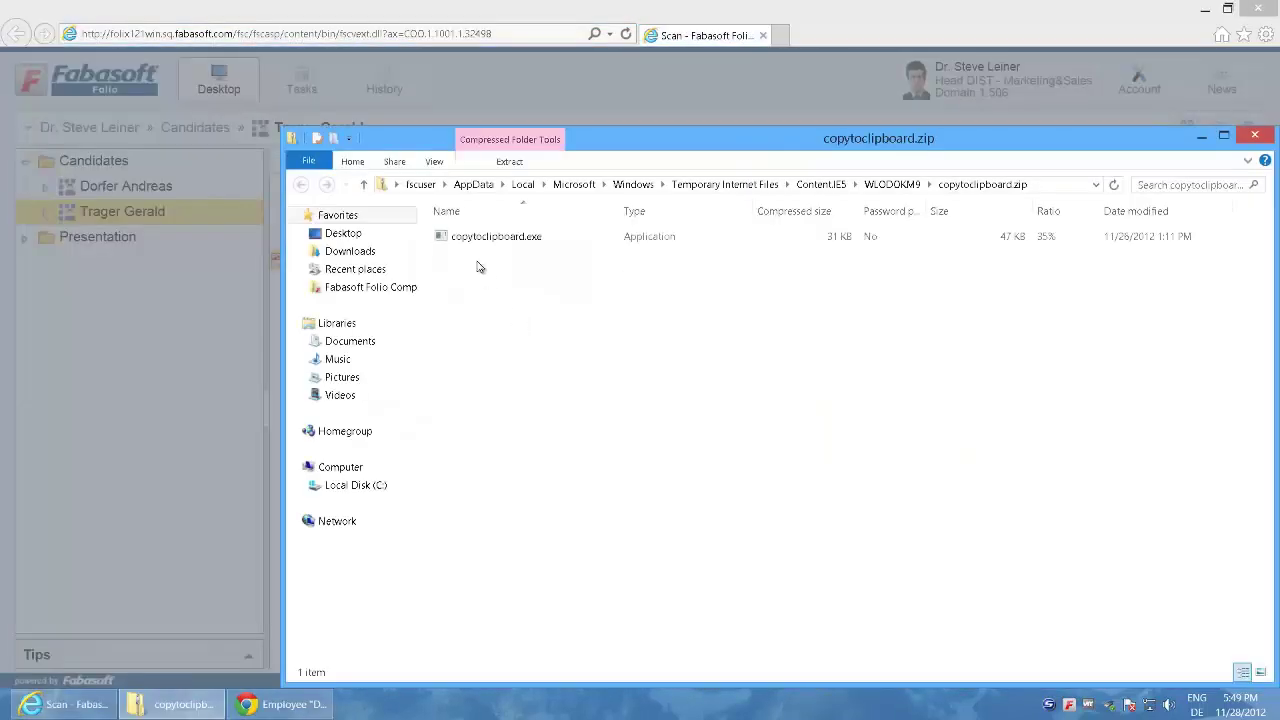
left_click(477, 242)
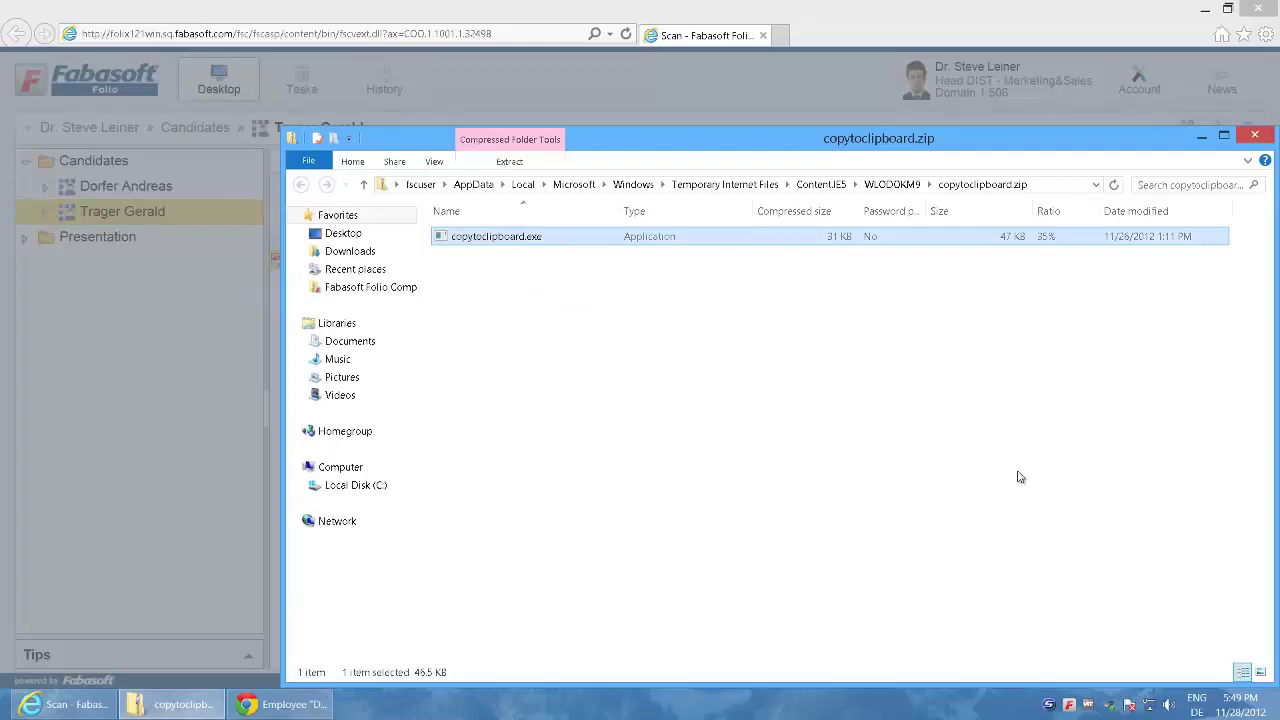
Review the ScanSnap scan button's application, save, scanning, file, paper and compression settings, and close the archive and the pending scan
right_click(1048, 704)
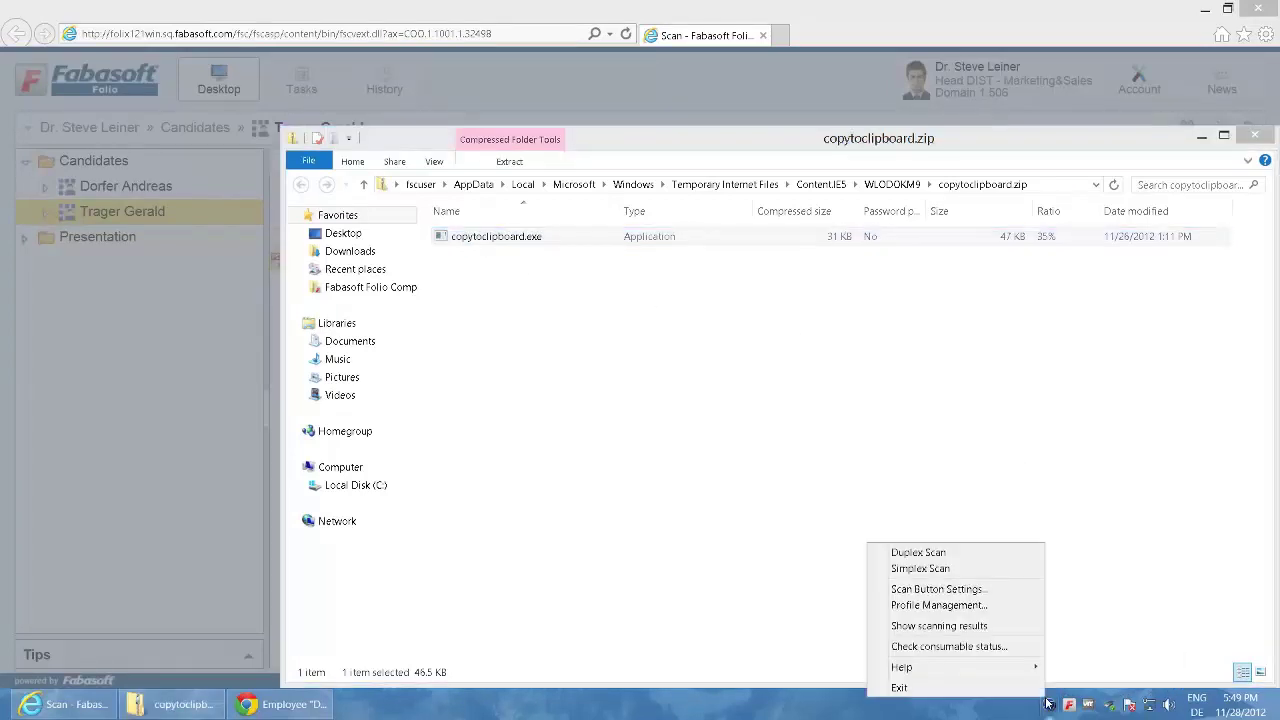
left_click(958, 589)
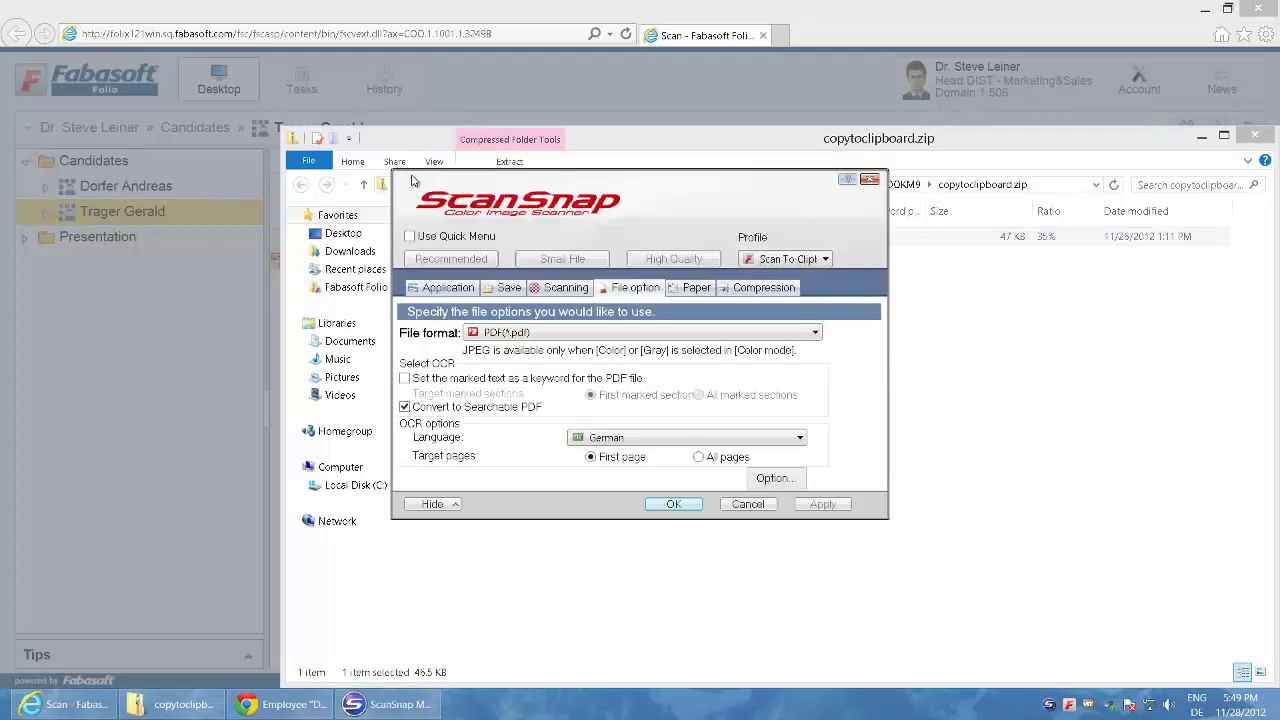
left_click(438, 291)
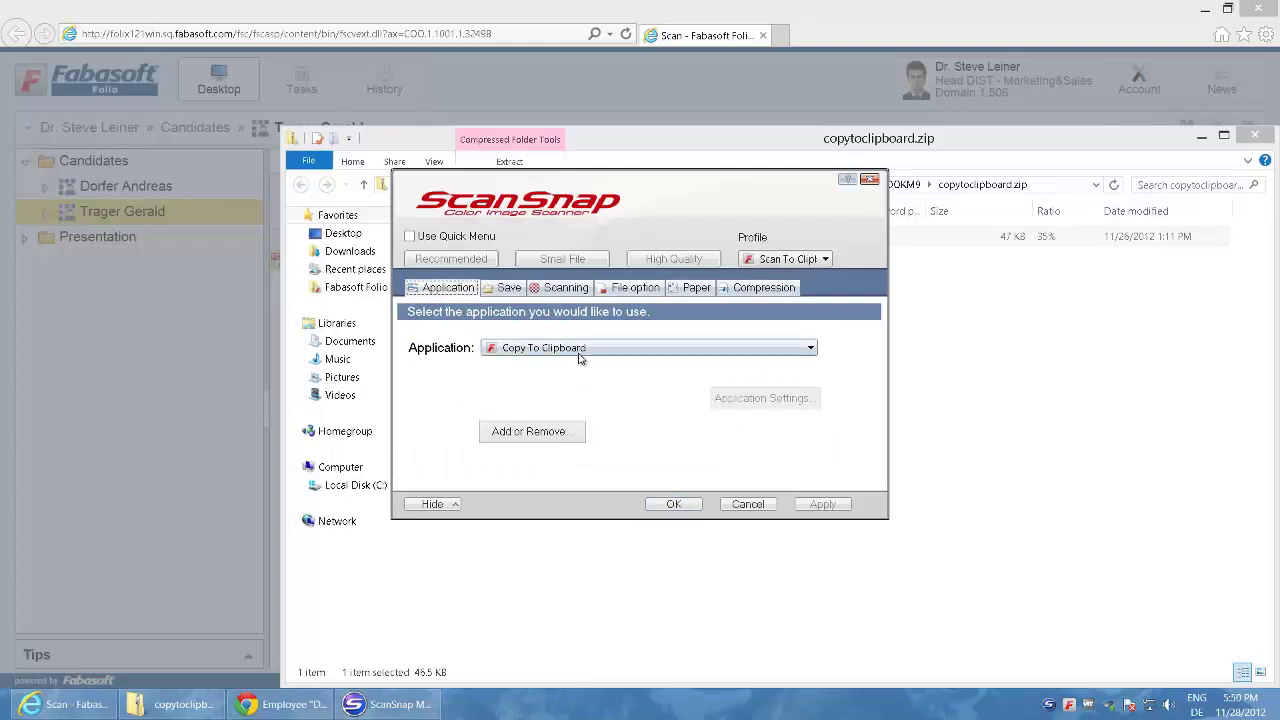
left_click(509, 289)
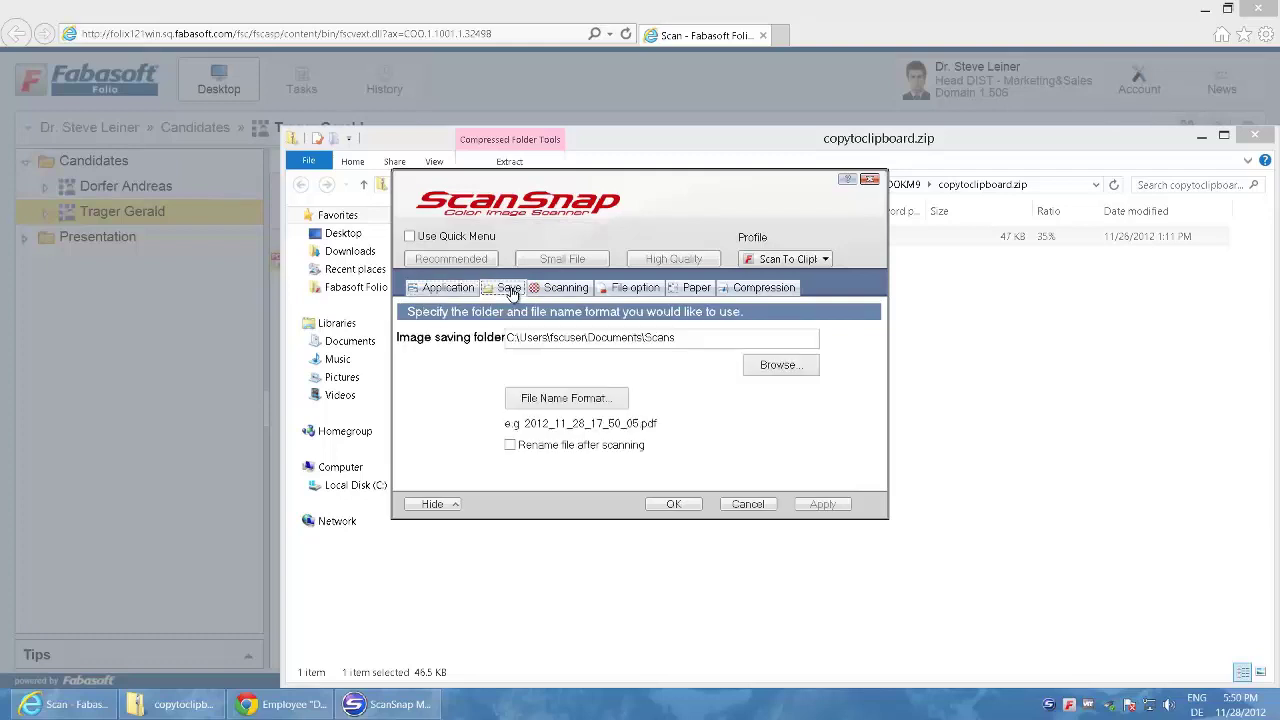
left_click(564, 290)
left_click(626, 291)
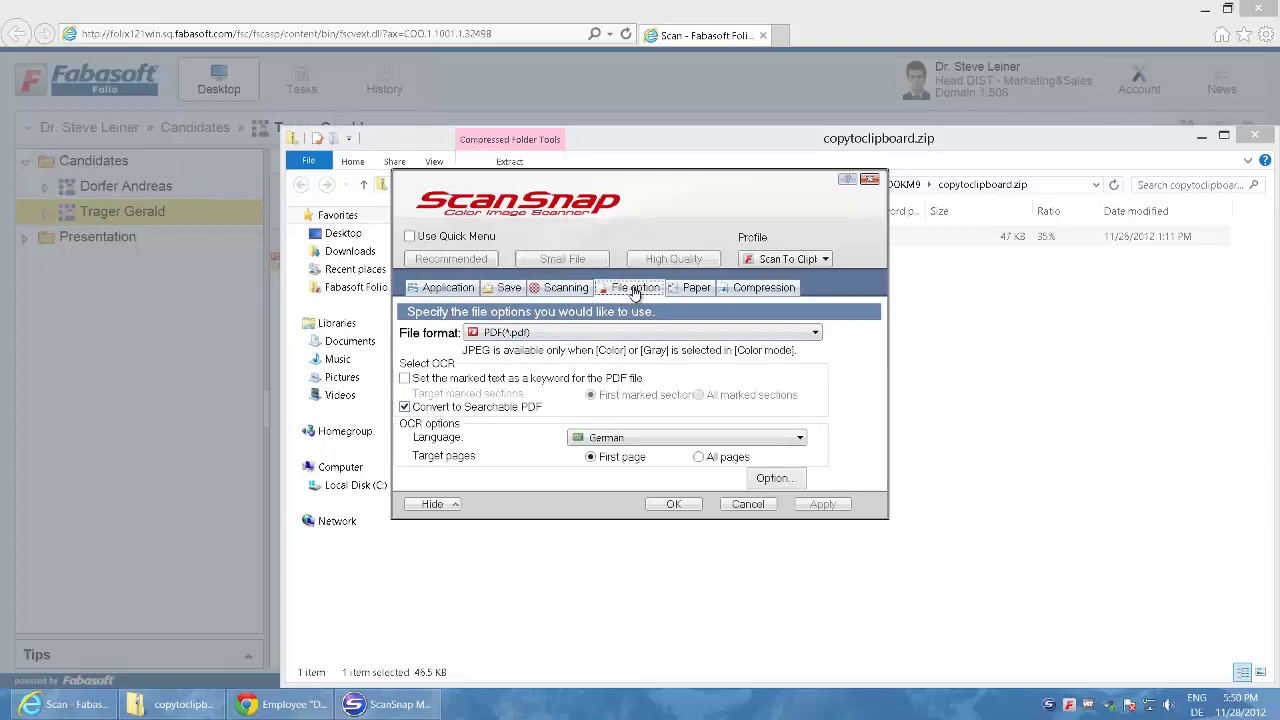
left_click(697, 290)
left_click(752, 290)
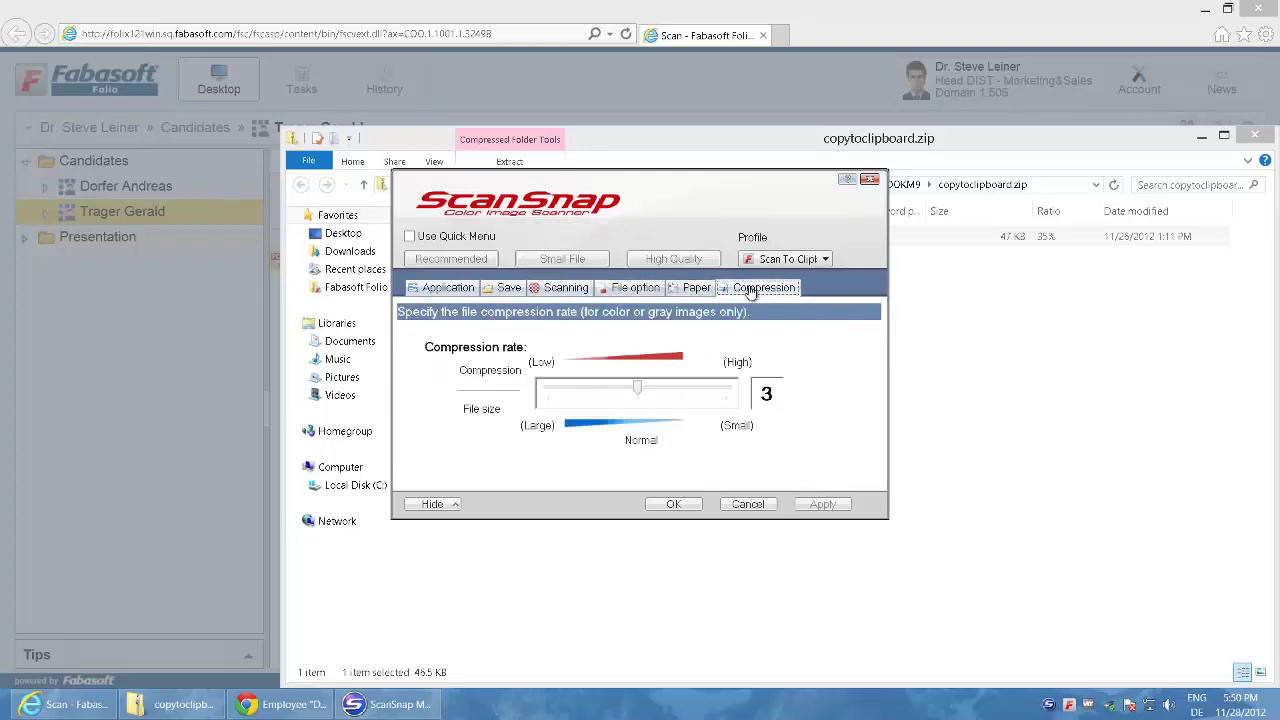
left_click(450, 288)
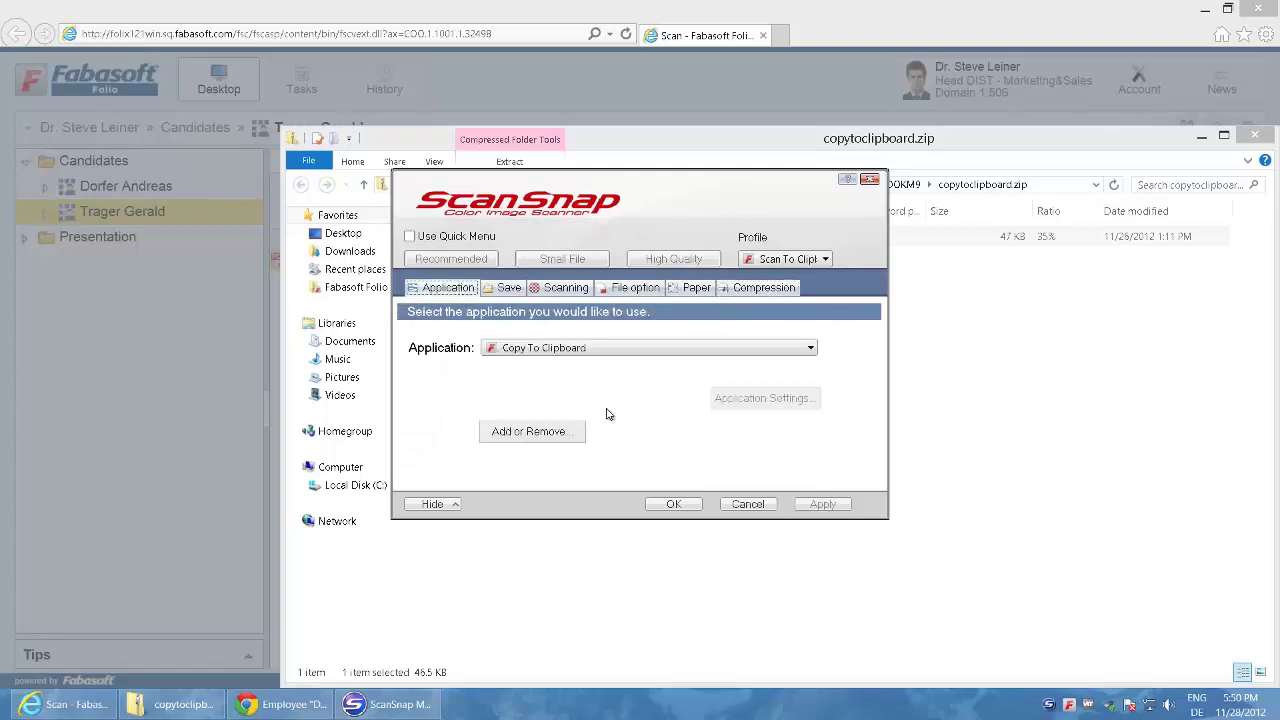
left_click(670, 506)
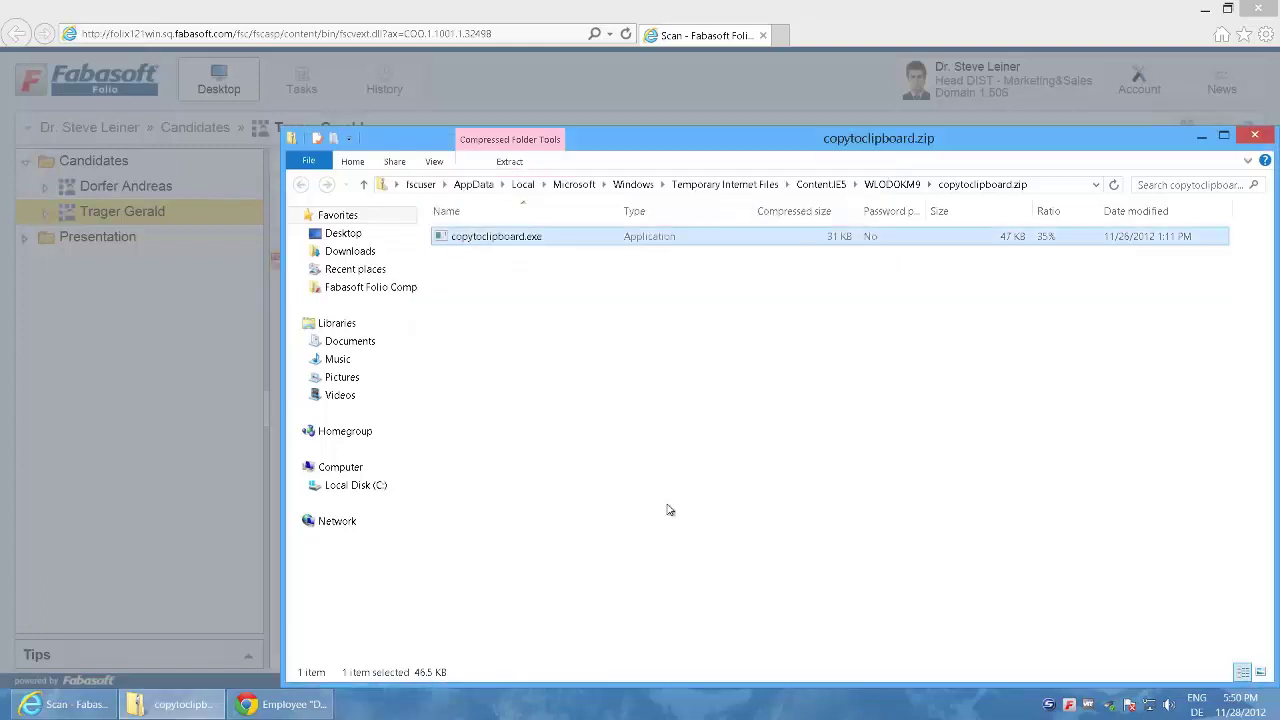
left_click(1257, 137)
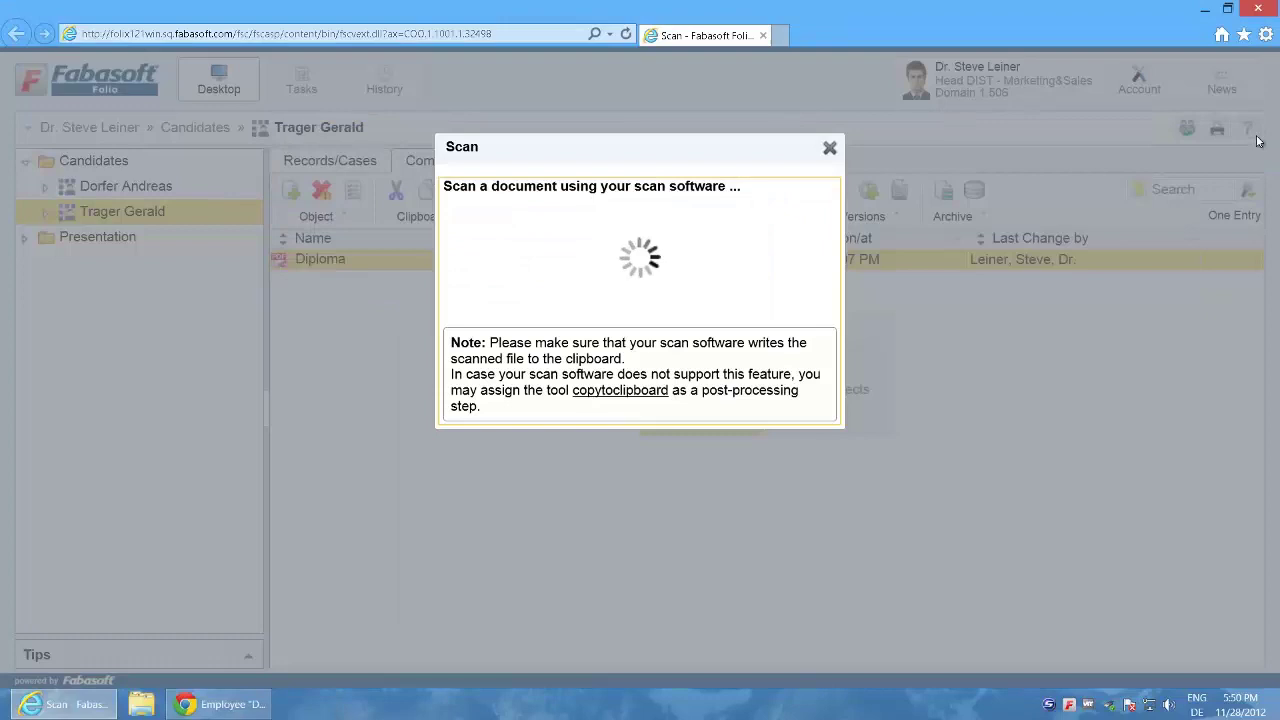
left_click(829, 146)
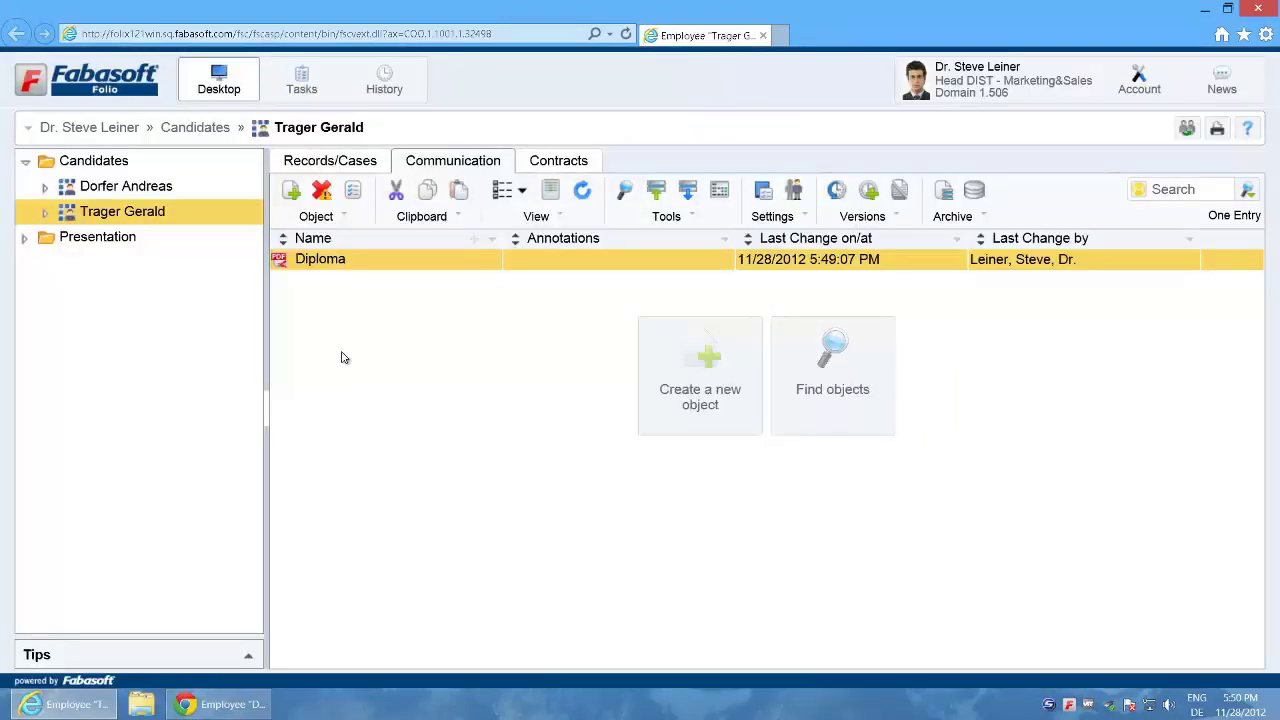
Open the Diploma PDF for annotation and add a note reading "Great Marks!" beside "mit Auszeichnung bestanden" on page 1
right_click(325, 262)
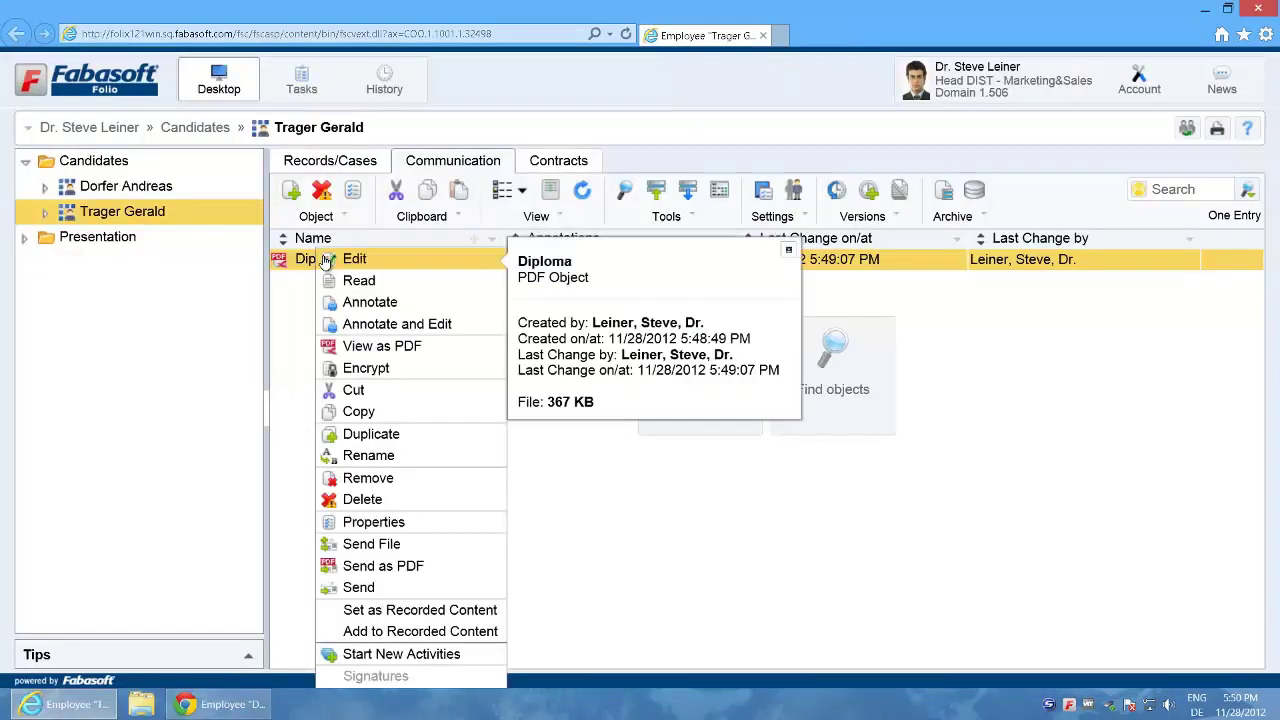
left_click(377, 310)
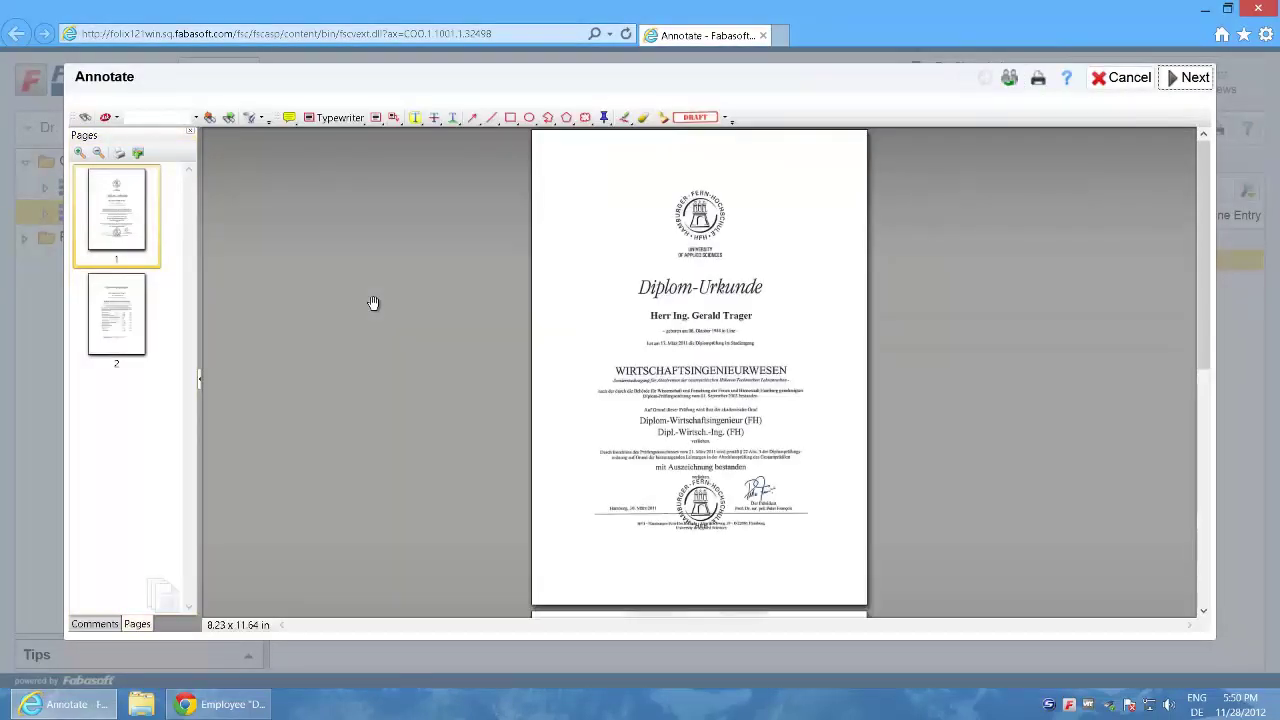
scroll(407, 316, "up", 1)
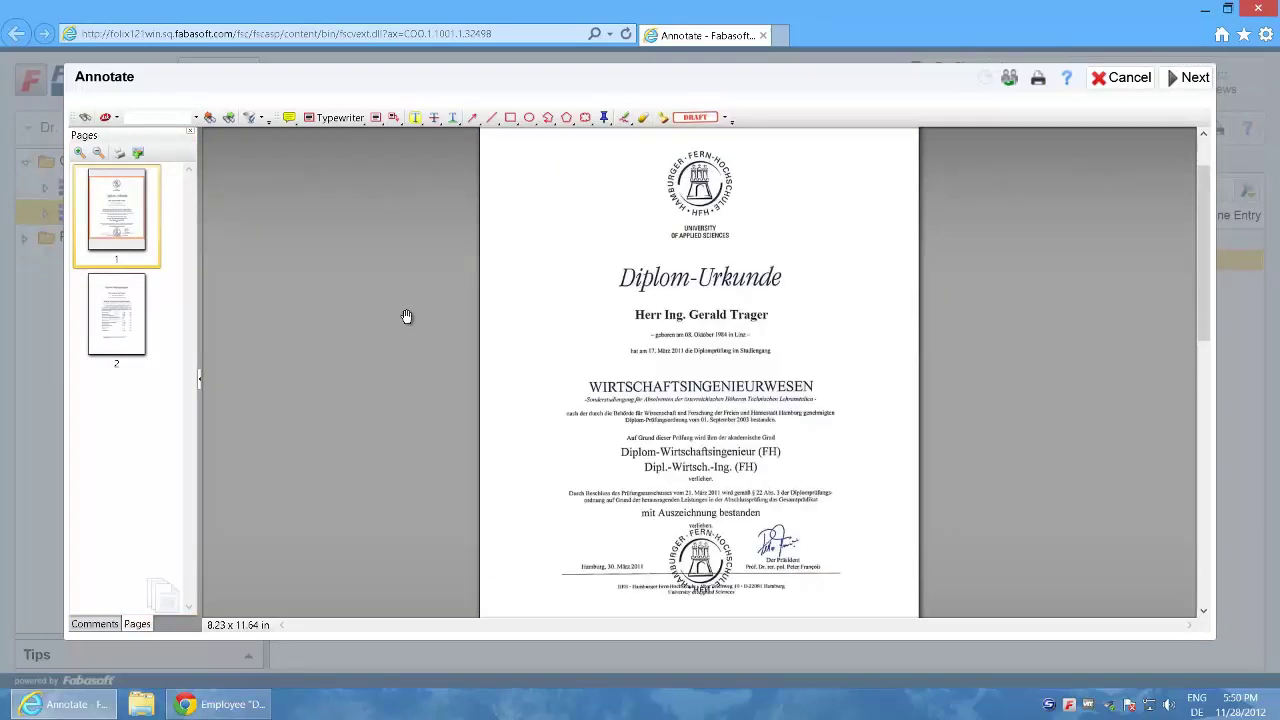
scroll(407, 316, "up", 1)
left_click(289, 117)
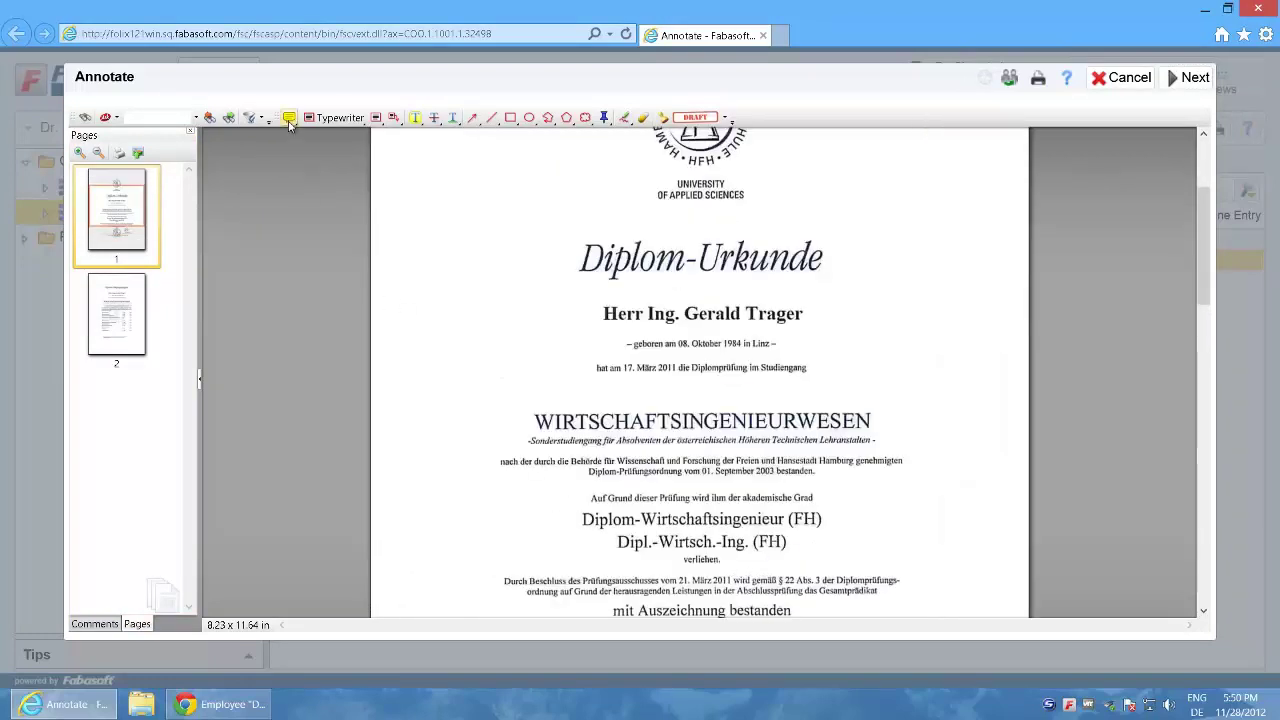
left_click(811, 606)
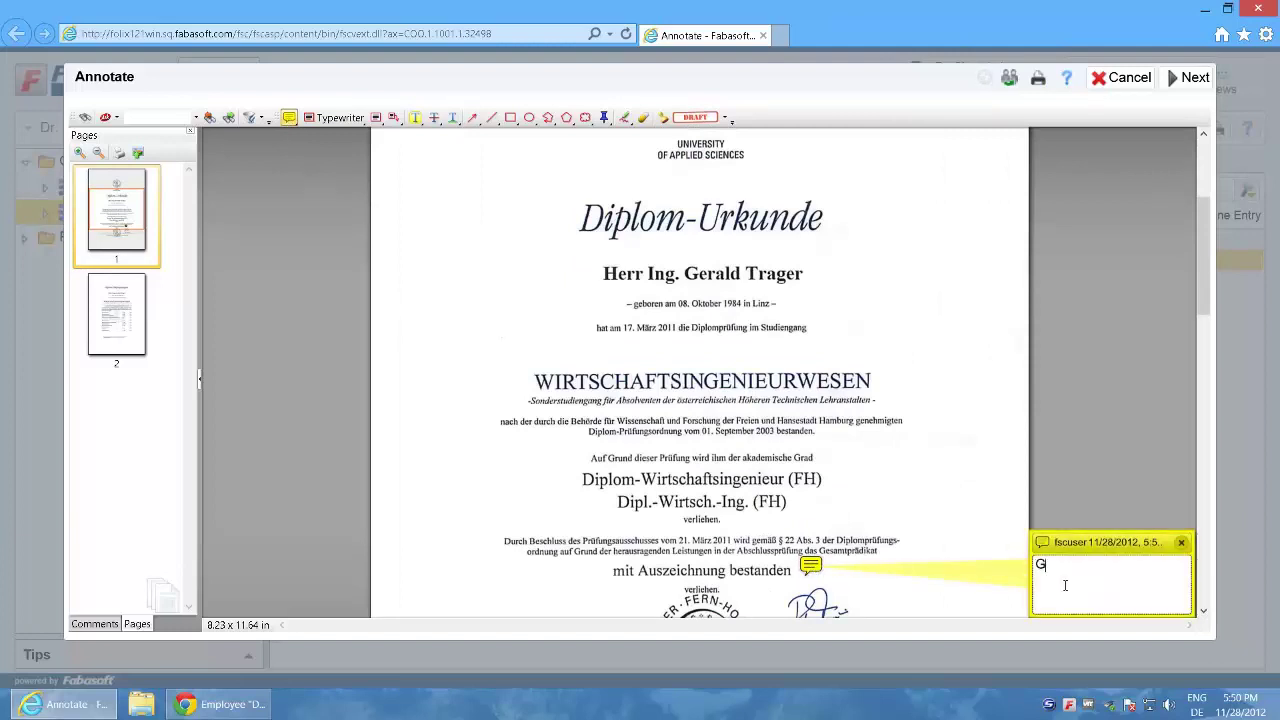
type("Great Marks!")
Highlight the line "hat am 17. März 2011 die Diplomprüfung im Studiengang" and draw a rectangle around the "Diplom-Urkunde" title
left_click(415, 118)
left_click_drag(596, 327, 829, 331)
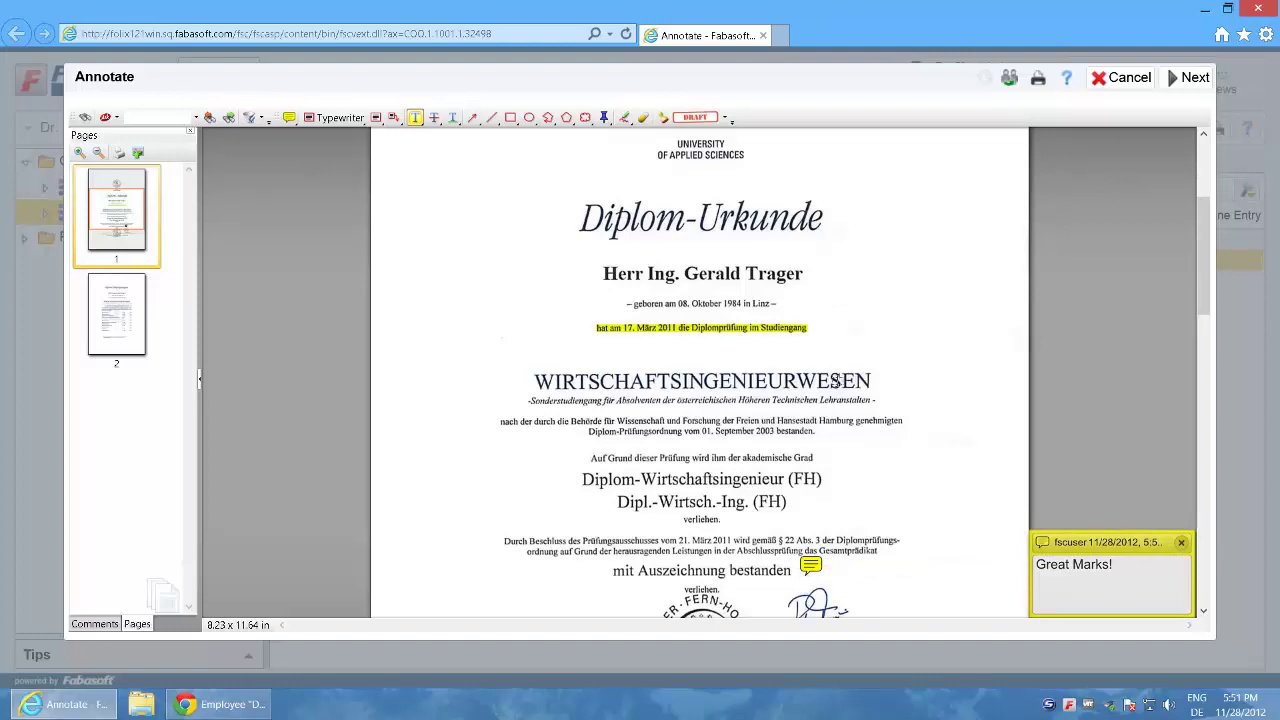
left_click(510, 117)
left_click_drag(568, 190, 846, 250)
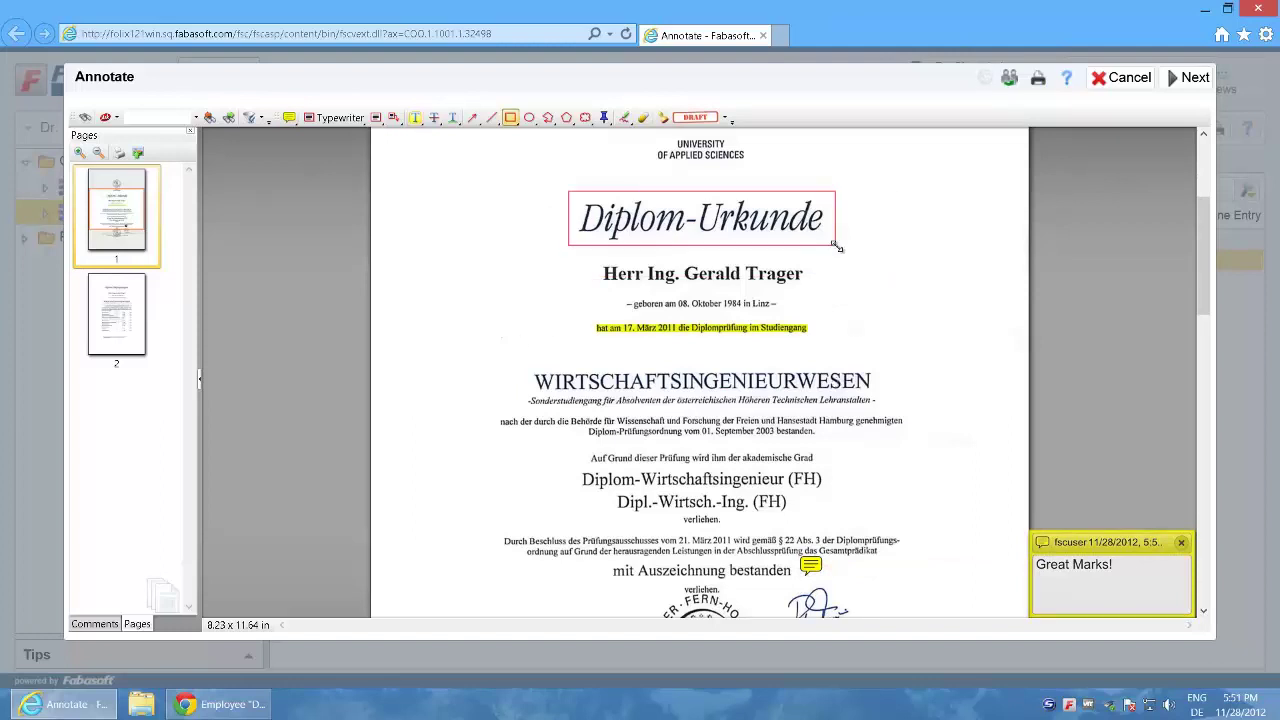
Stamp page 1 with "FOR COMMENT" at the upper-right corner of the "Diplom-Urkunde" title and save the annotations
left_click(725, 119)
left_click(857, 226)
left_click(858, 172)
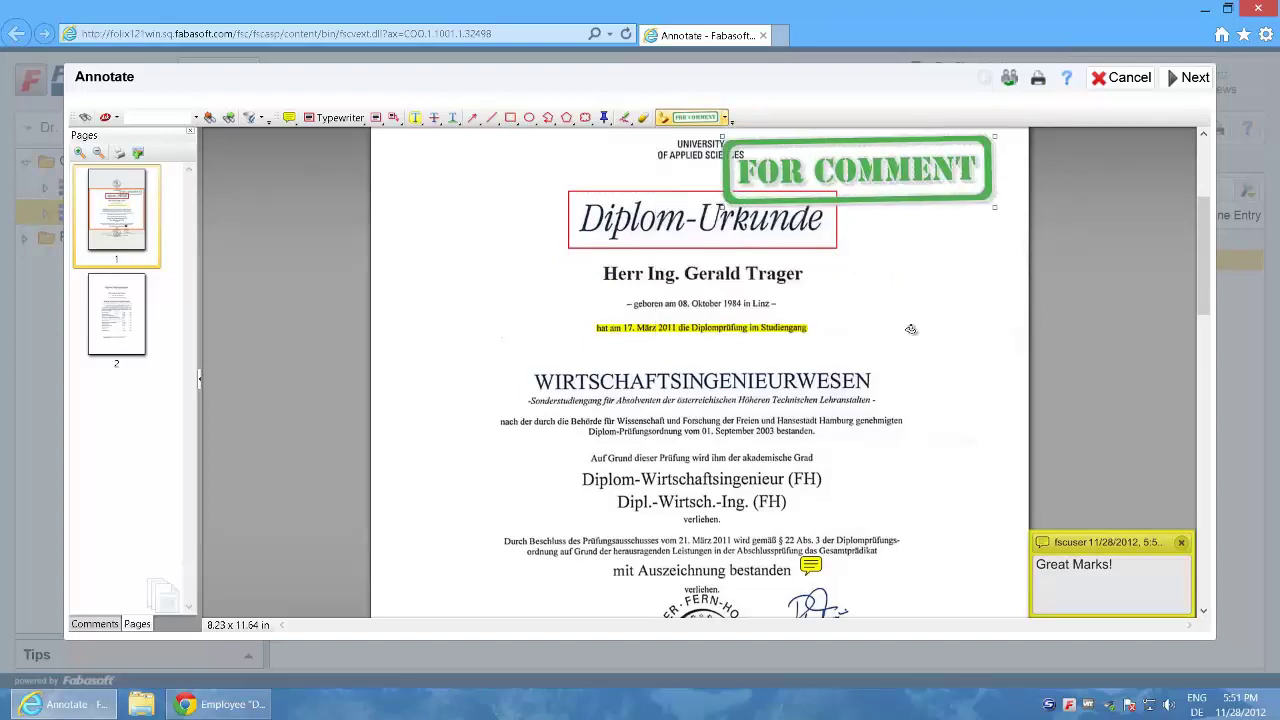
left_click(1188, 77)
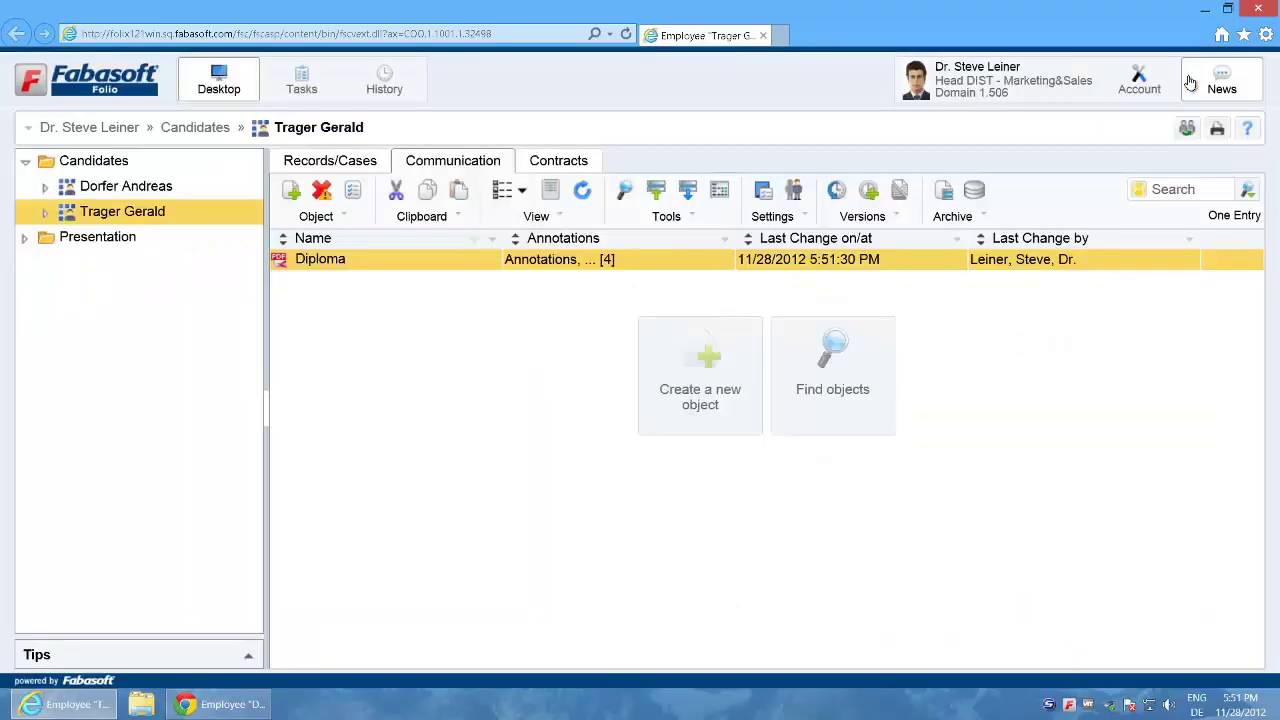
Open the Diploma PDF in Adobe Reader, look through page 1 for annotations, and close it
left_click(320, 266)
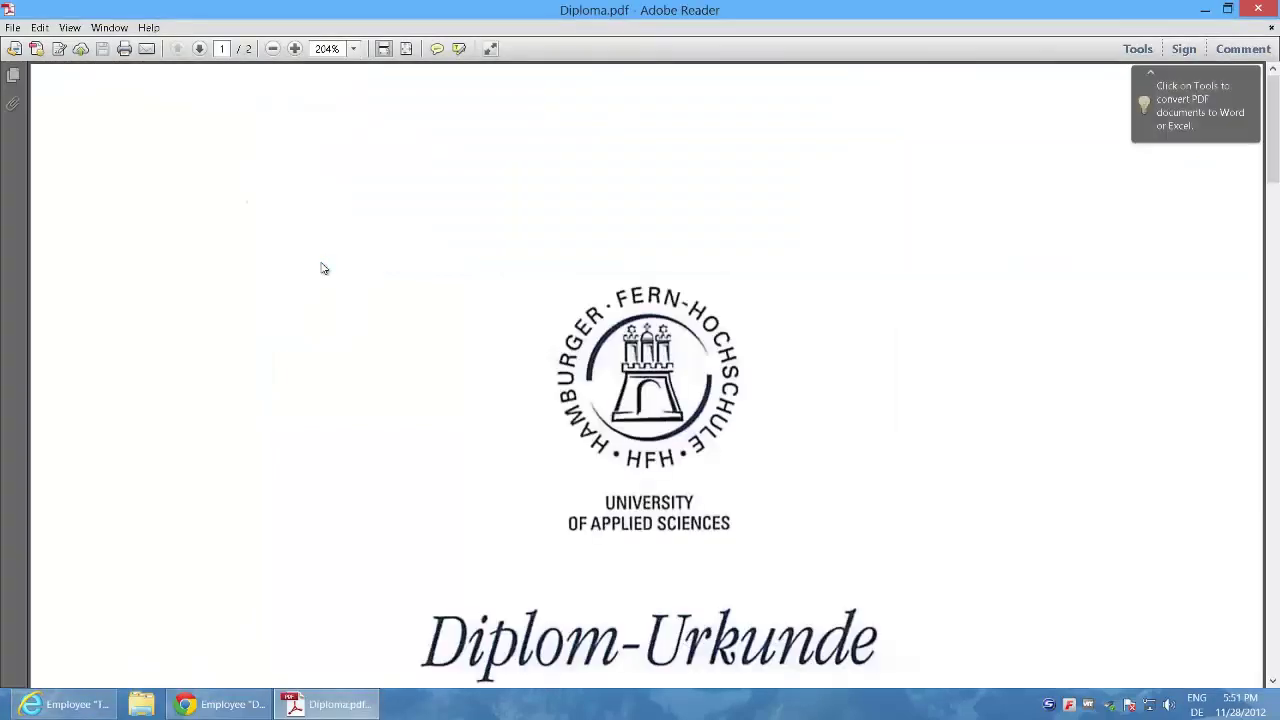
scroll(308, 265, "down", 10)
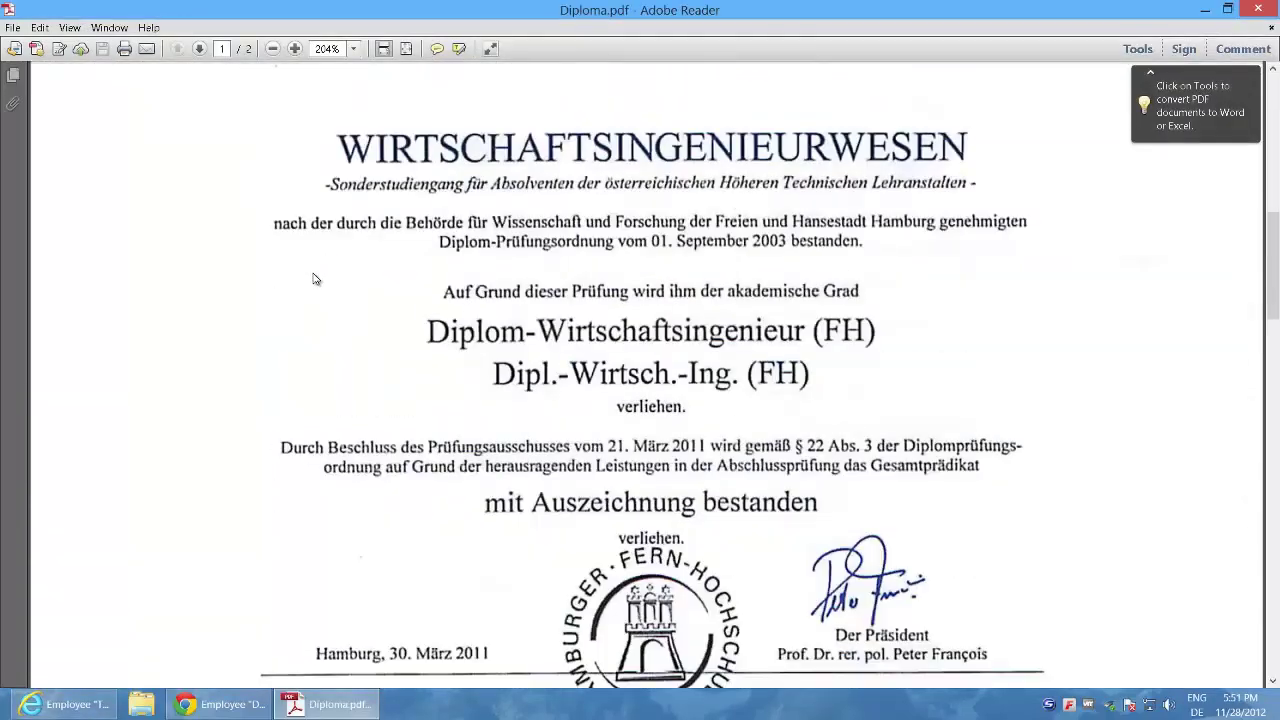
scroll(313, 278, "down", 5)
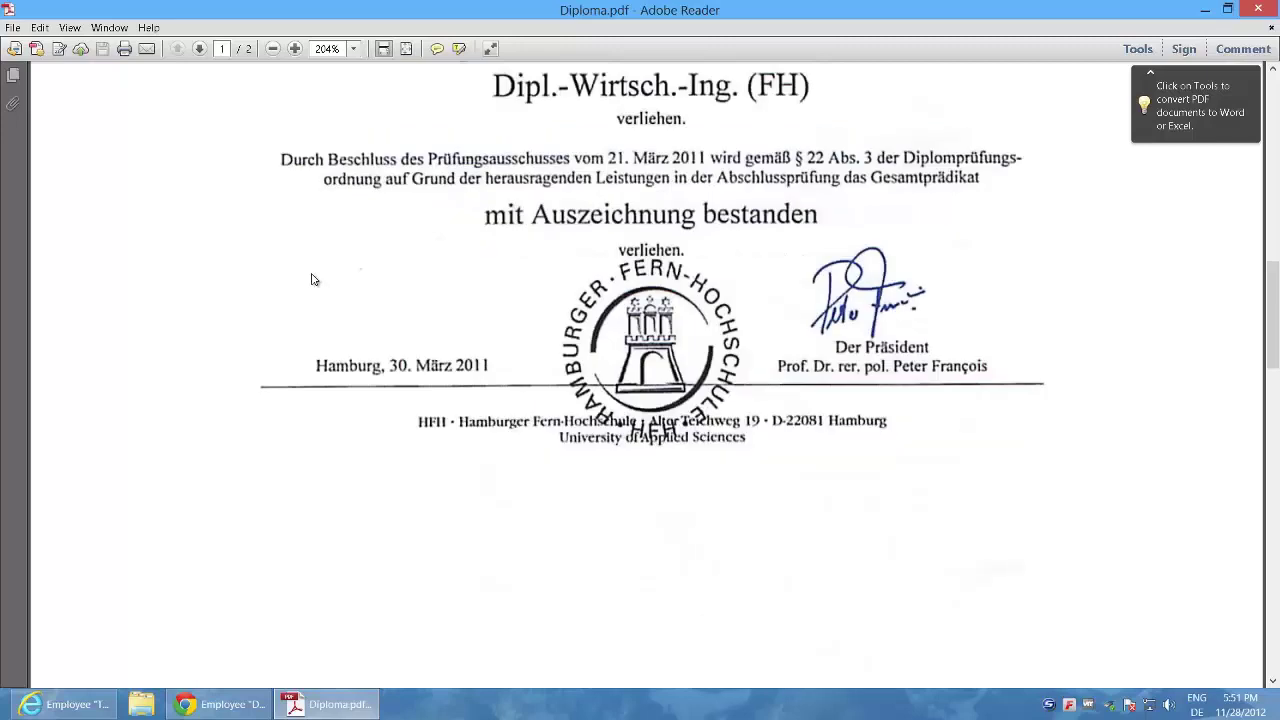
left_click(1257, 10)
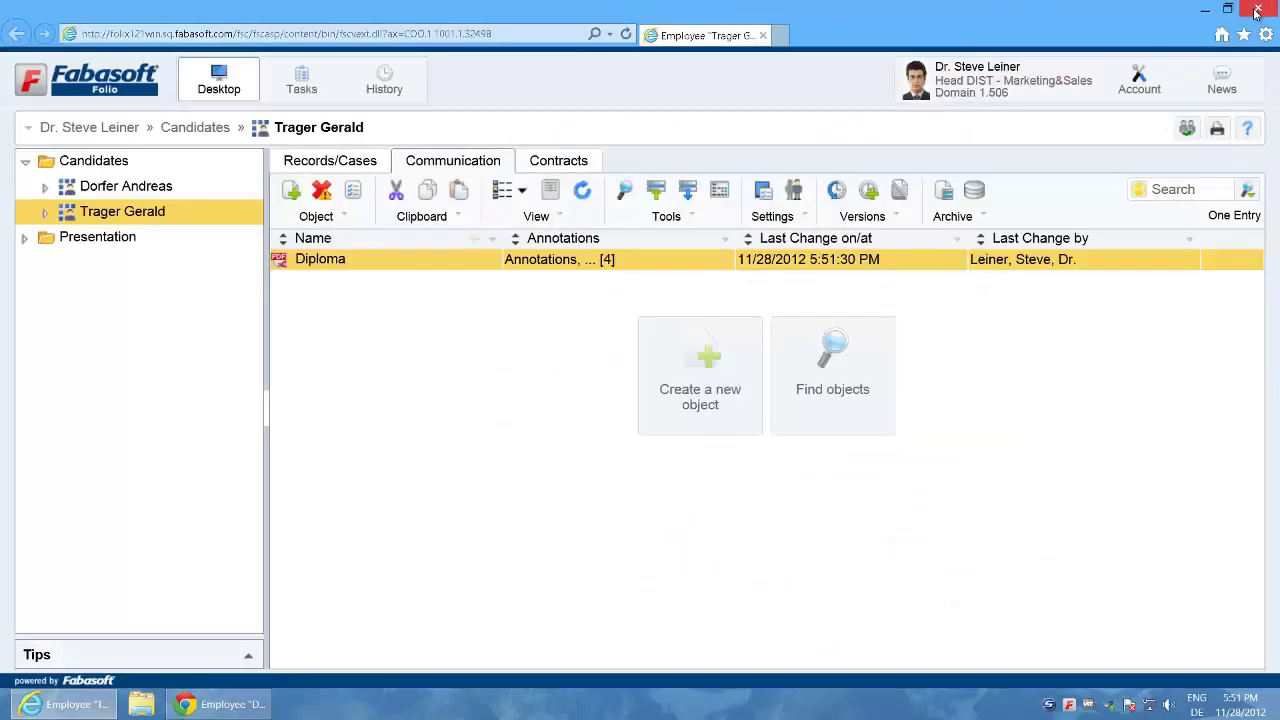
Open the Diploma's properties and examine the annotations listed among its remarks
right_click(334, 261)
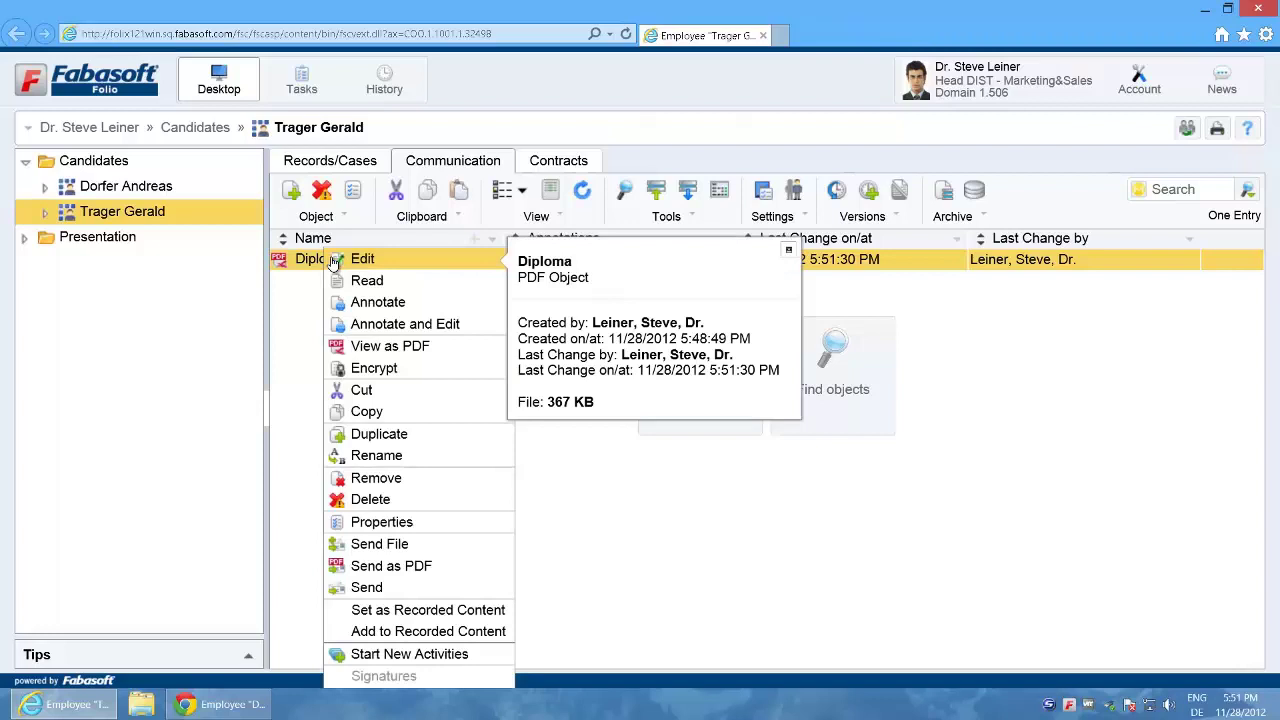
left_click(367, 522)
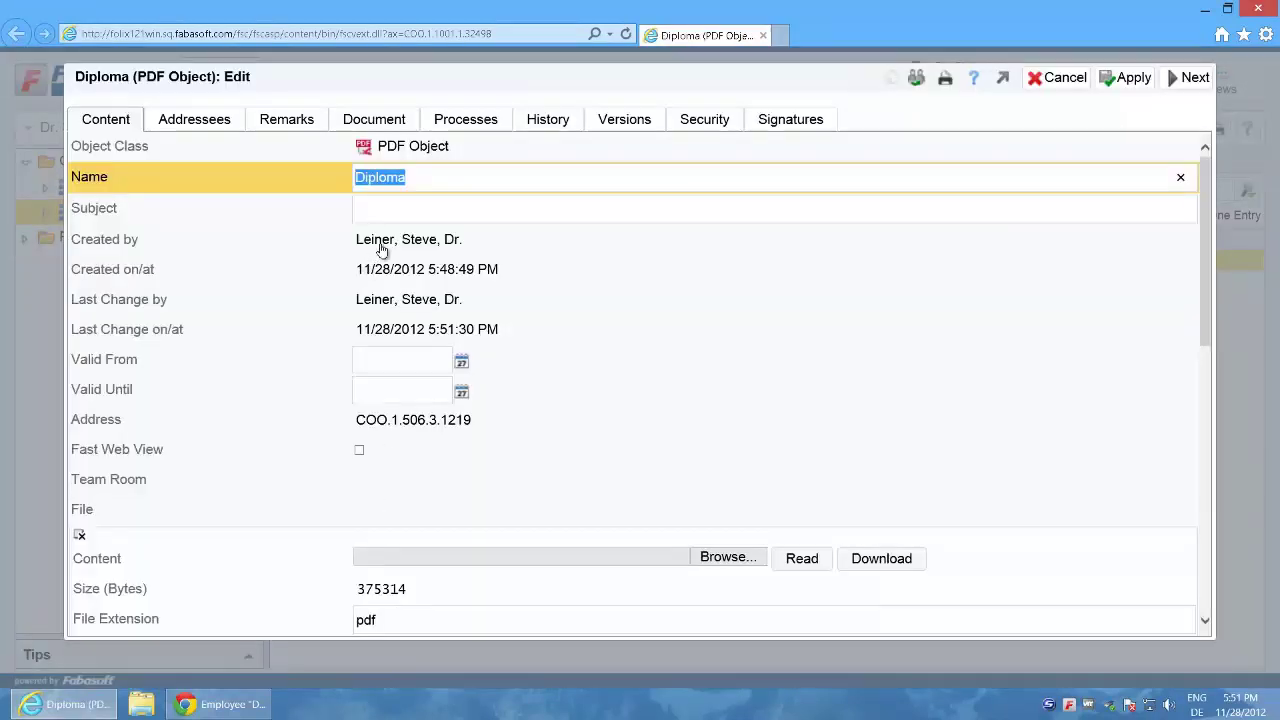
left_click(303, 124)
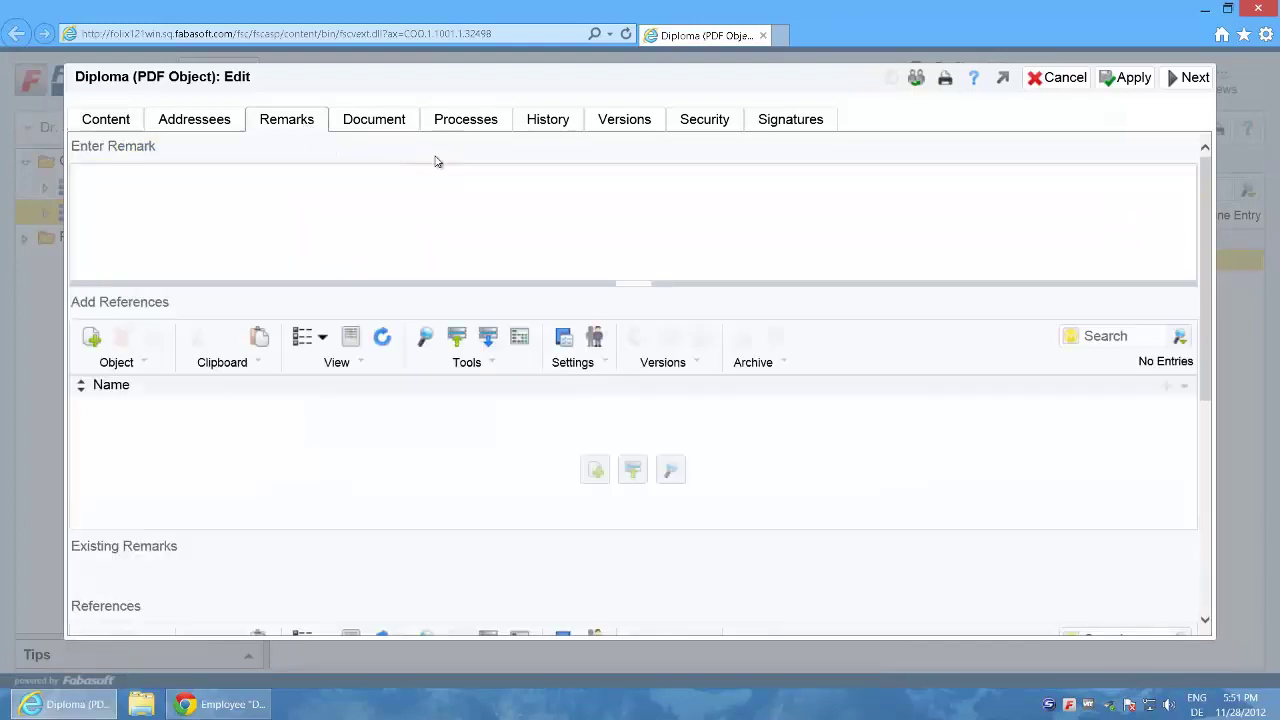
scroll(1205, 600, "down", 5)
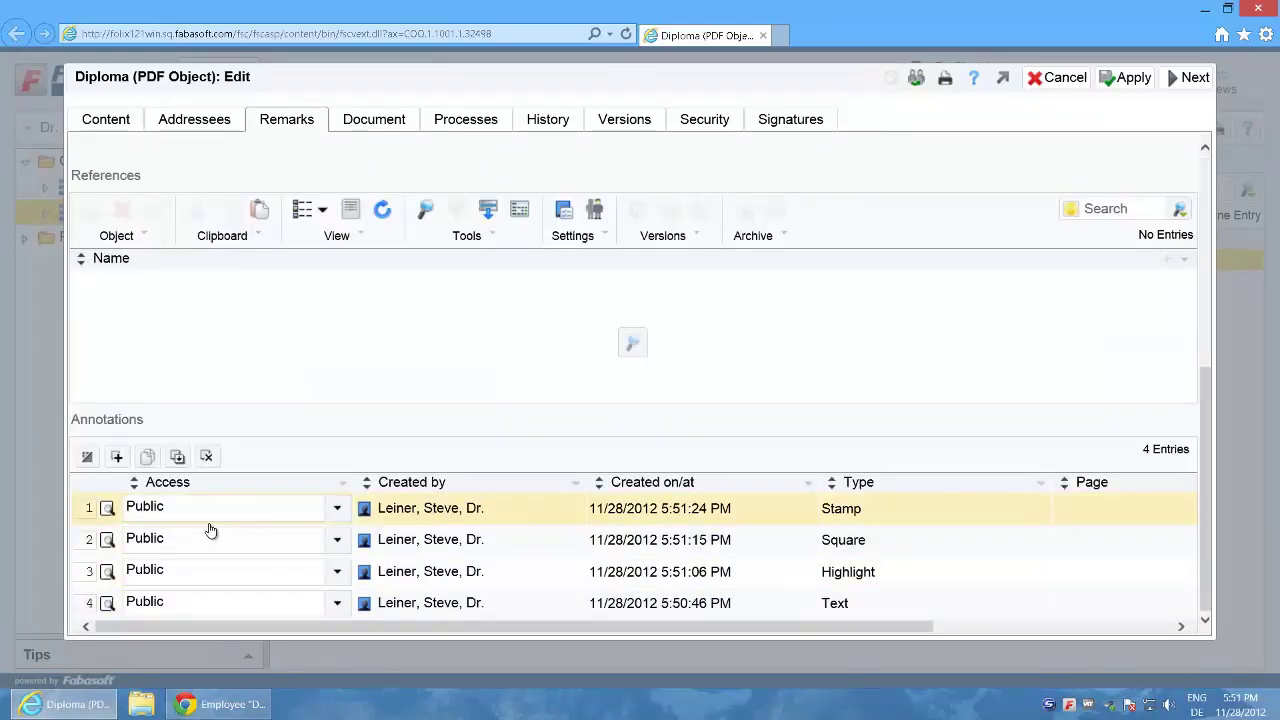
Inspect the Text annotation's access options, creator, page and text, and close the Diploma's properties
left_click(108, 605)
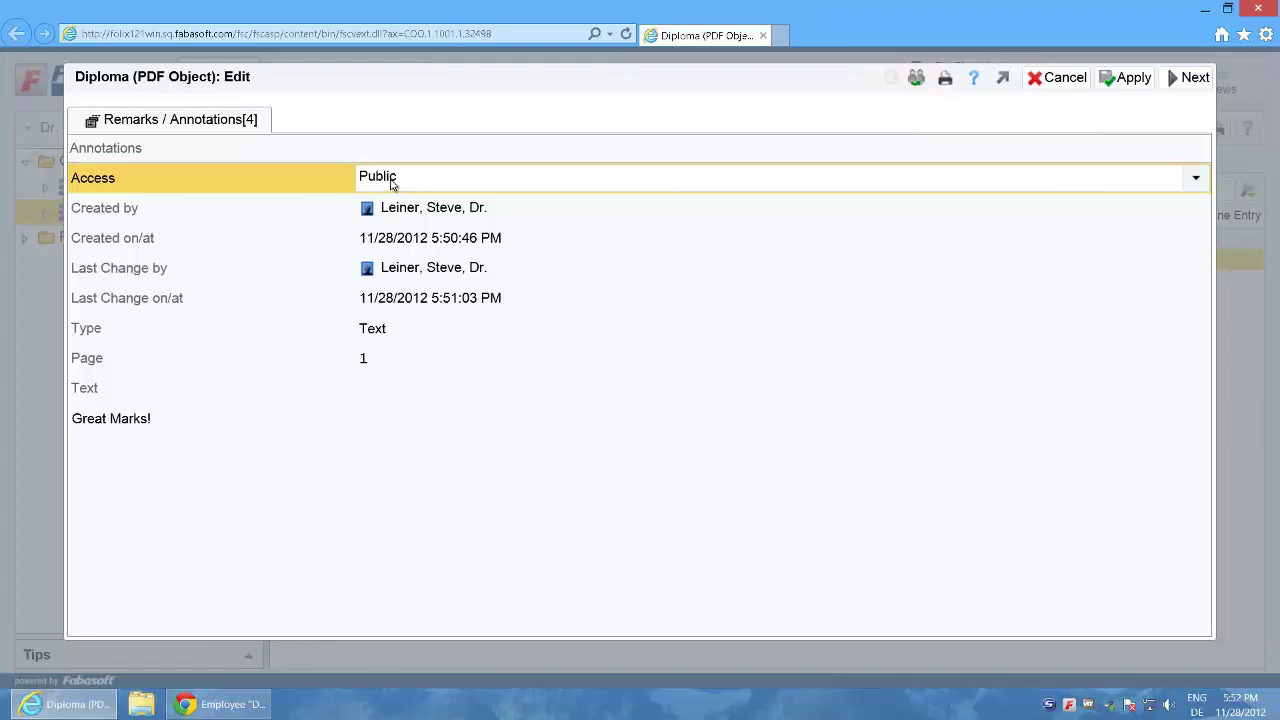
left_click(391, 183)
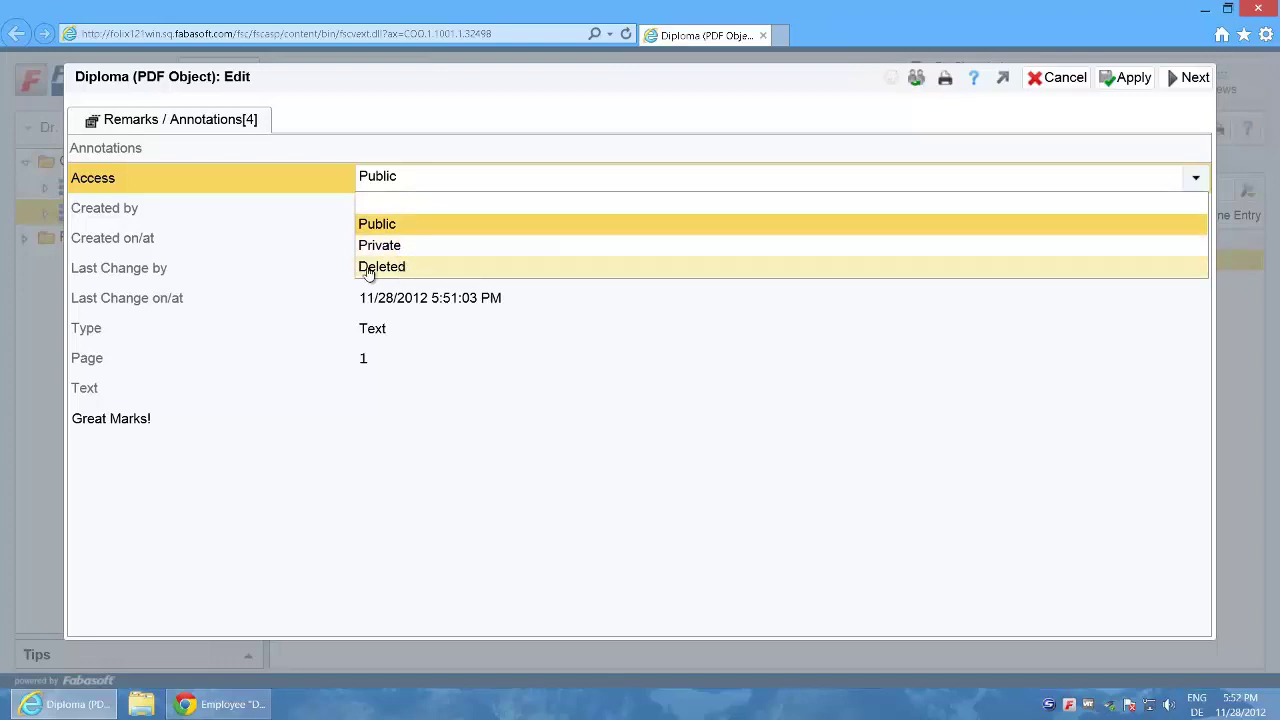
left_click(238, 220)
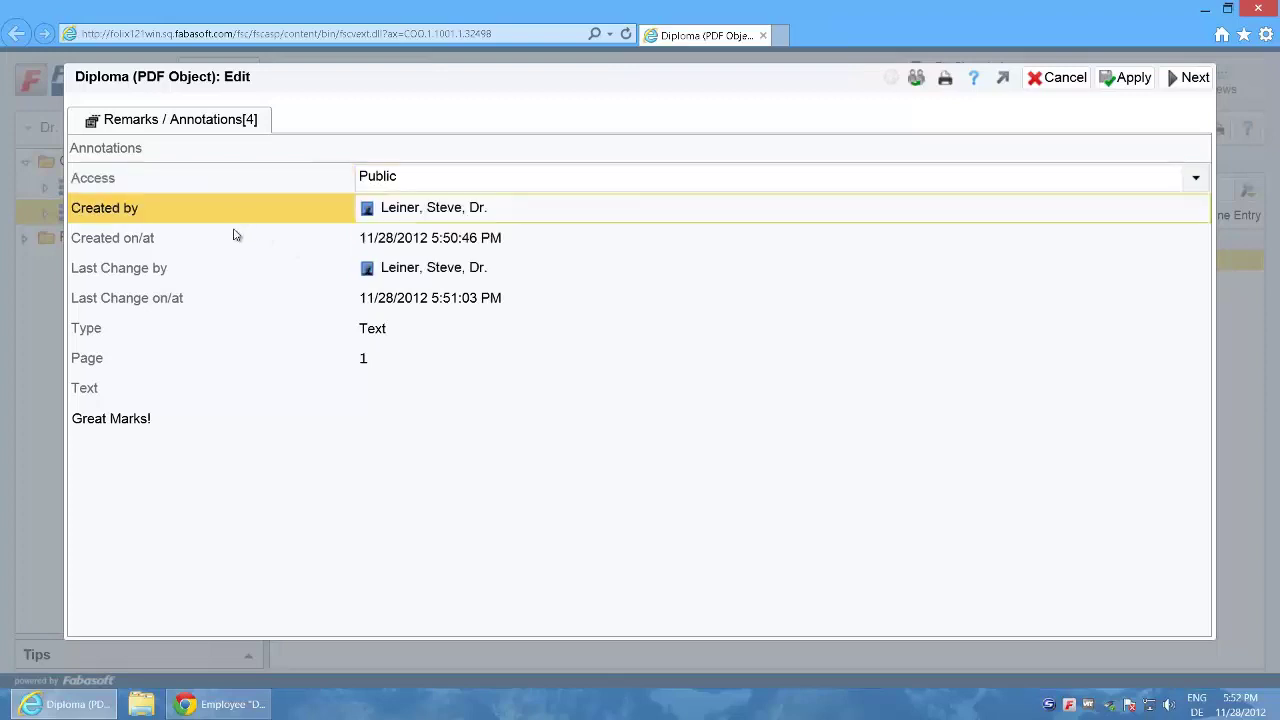
key("Tab")
key("Tab")
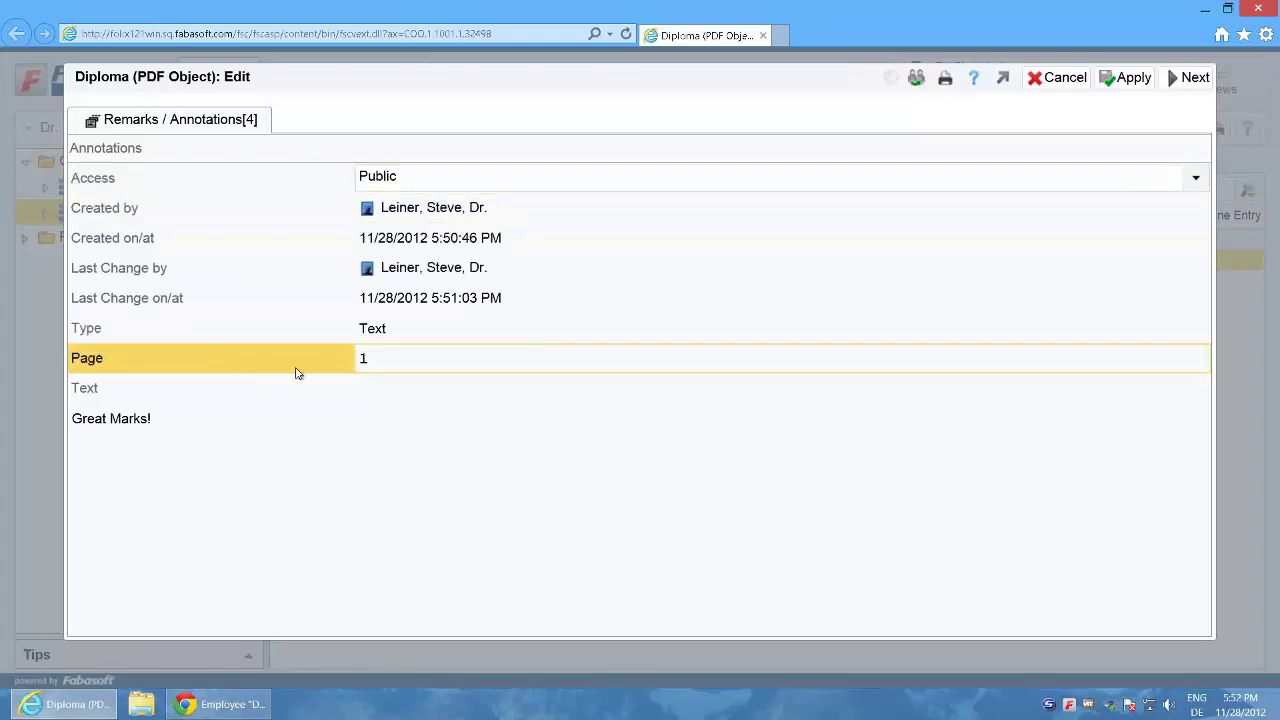
key("Tab")
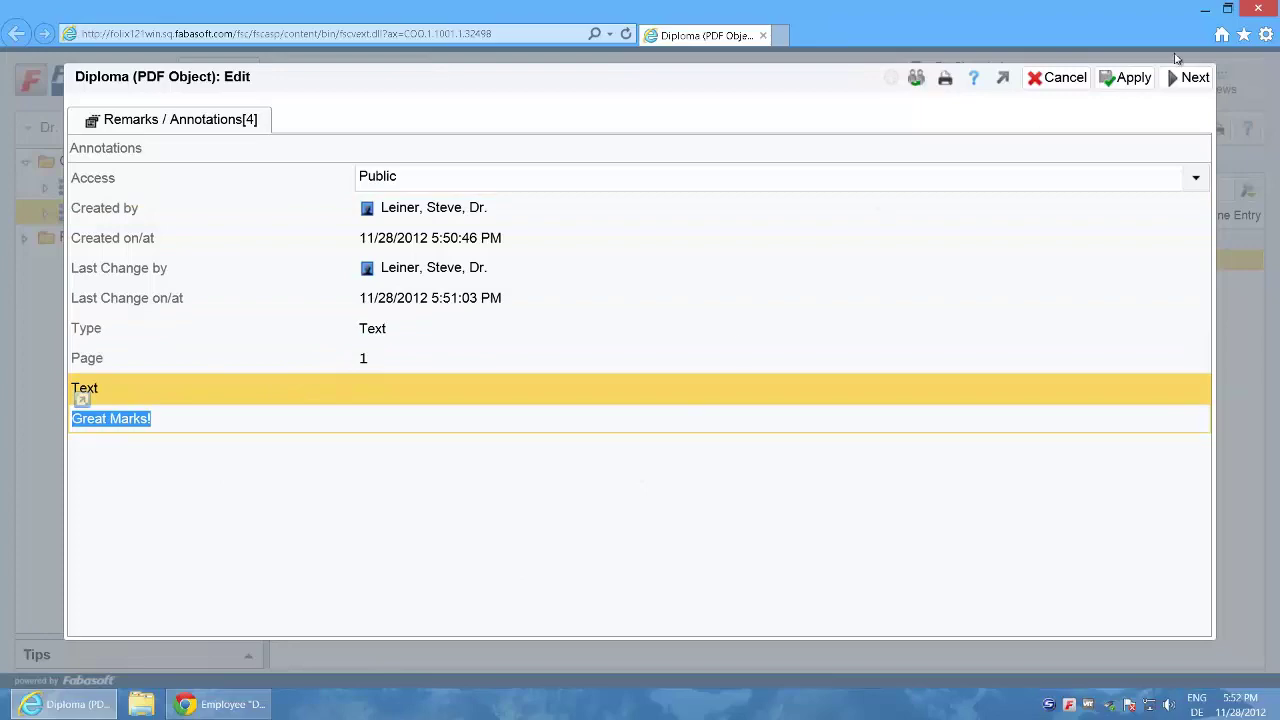
left_click(1189, 79)
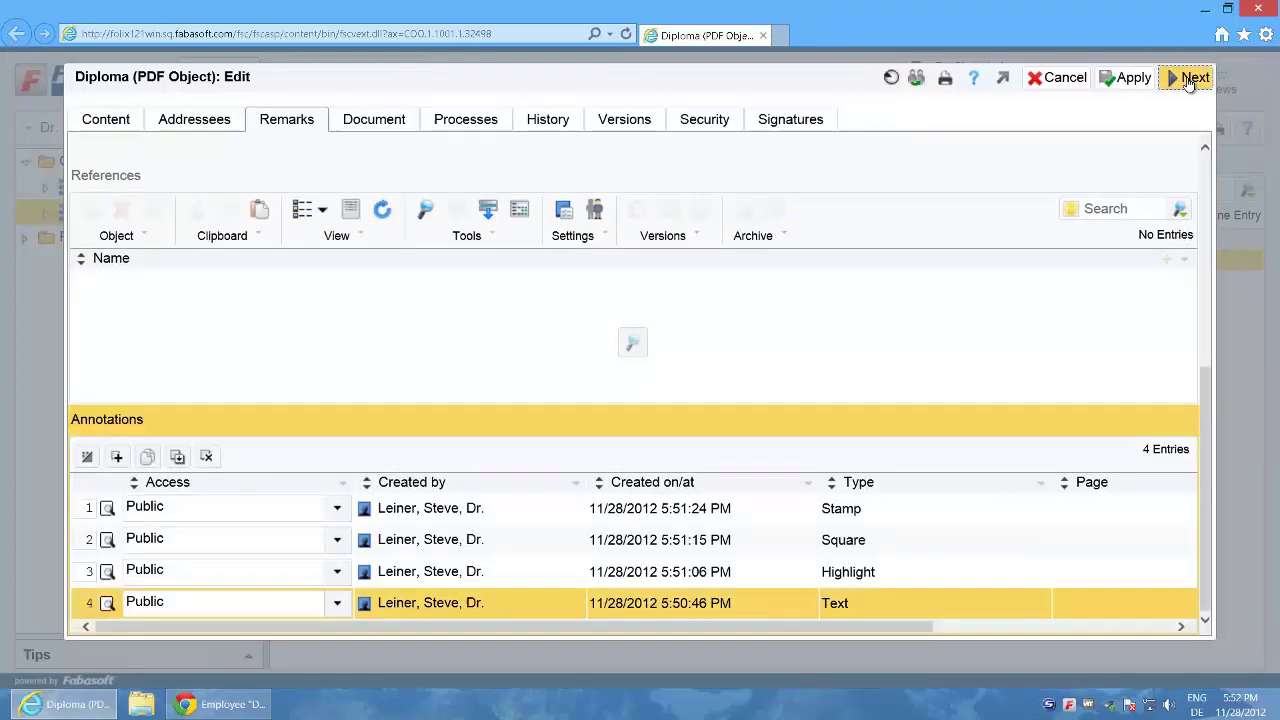
left_click(1189, 79)
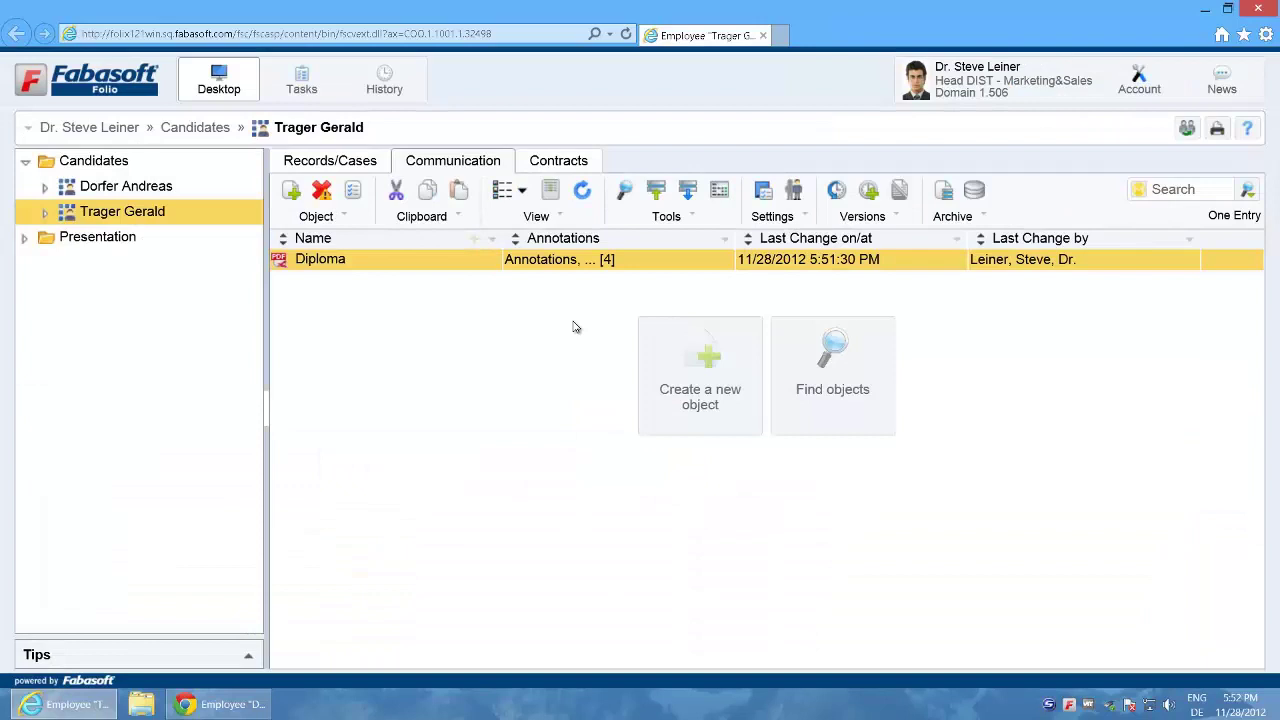
Upload the Image file from the Pictures library to the candidate's communication list without encrypting it
left_click(148, 708)
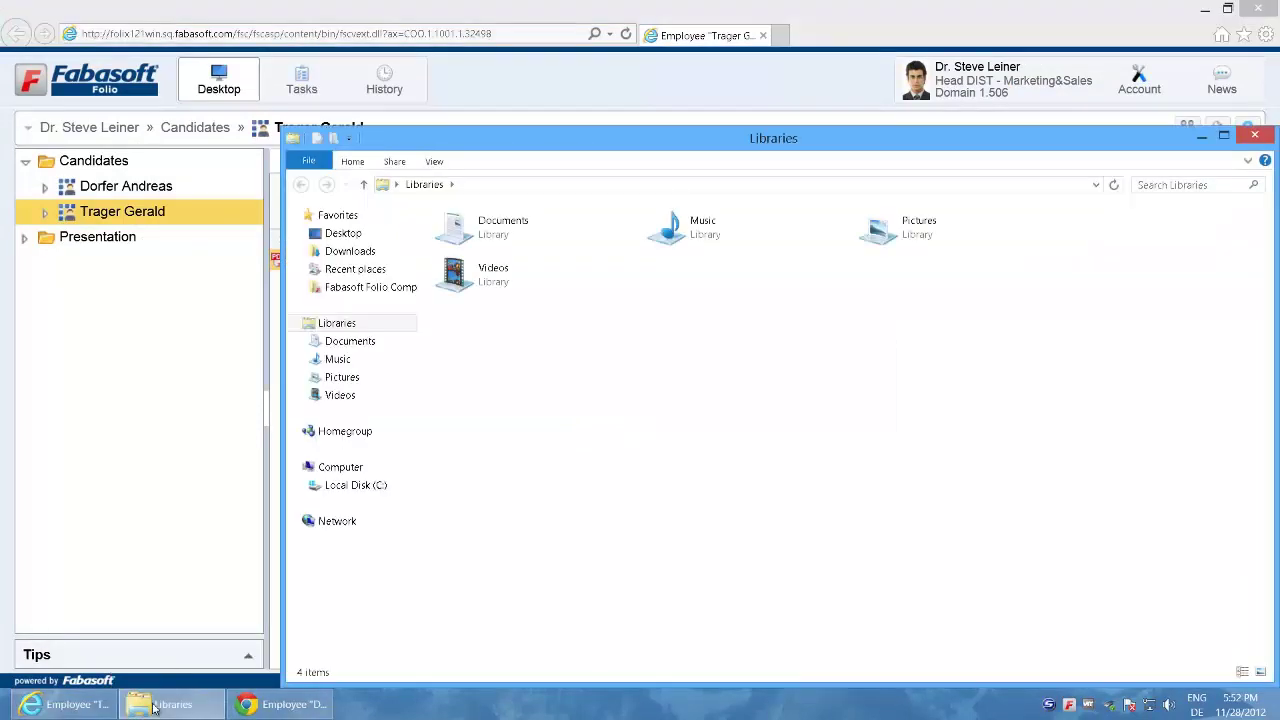
left_click(342, 377)
left_click_drag(459, 275, 407, 368)
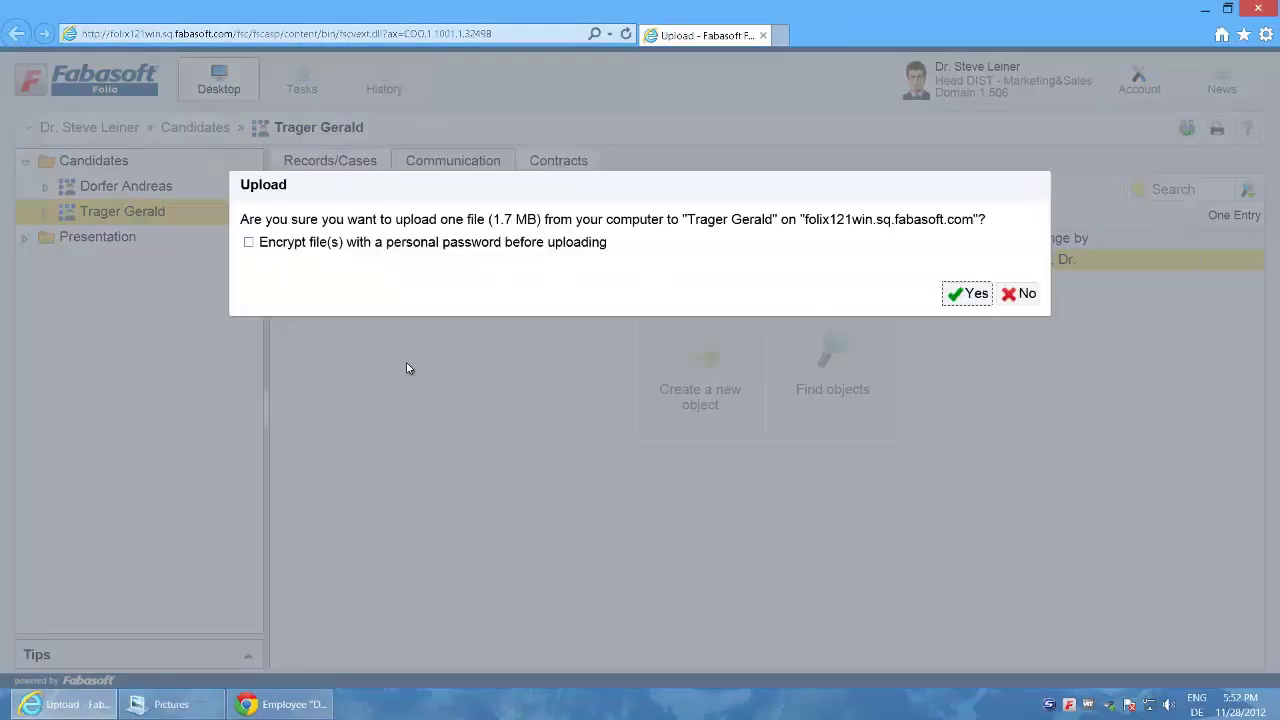
left_click(971, 293)
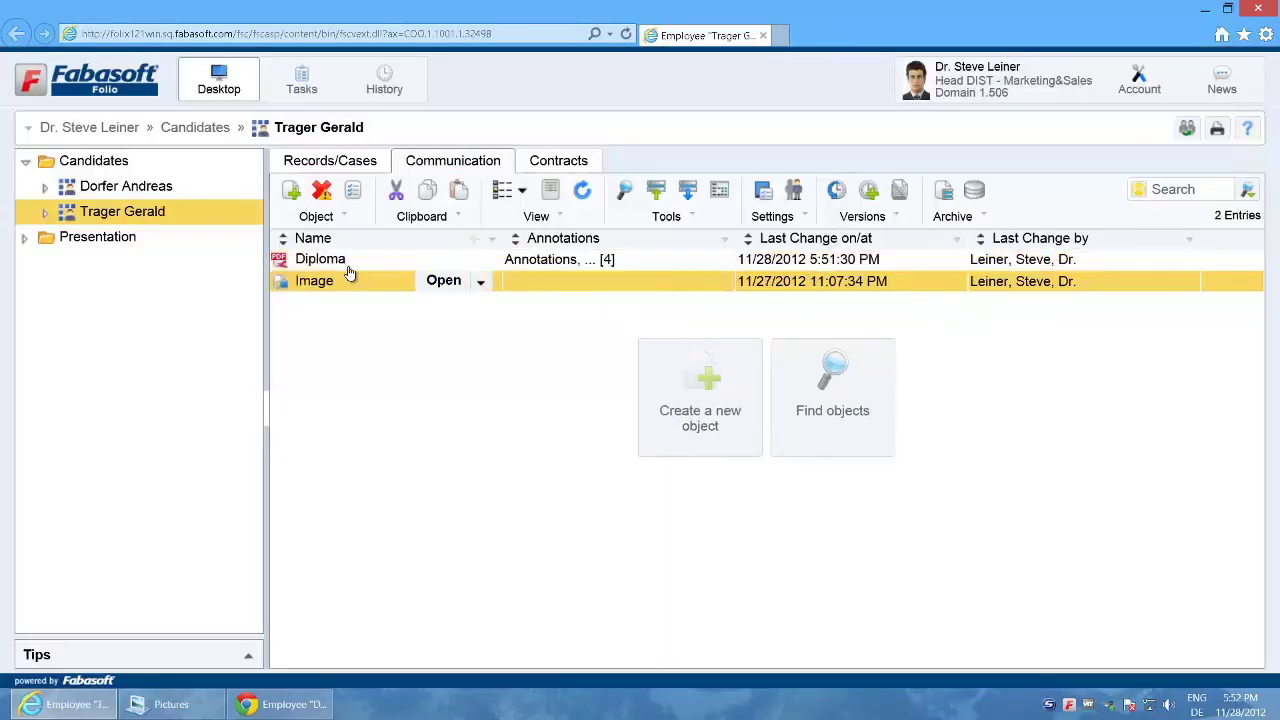
Annotate the uploaded Image with a note reading "Hello!" beside the man's mouth and save it
right_click(316, 283)
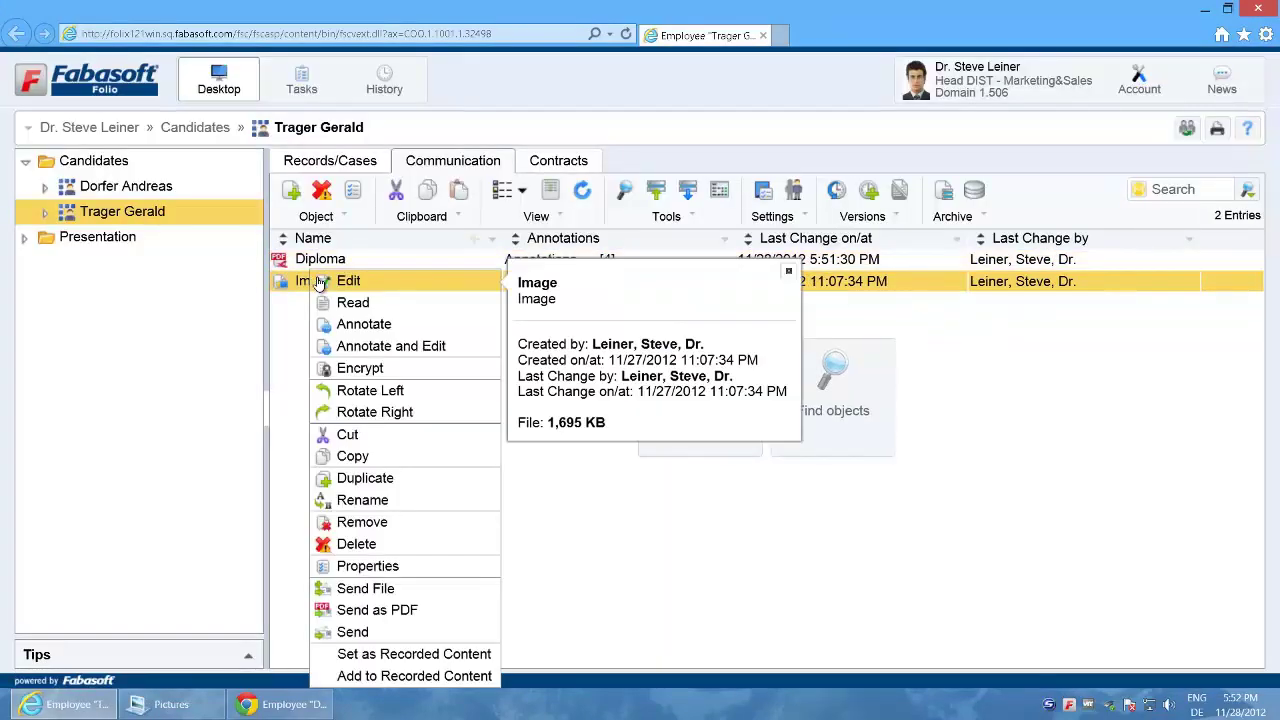
left_click(371, 328)
left_click(293, 122)
left_click(762, 448)
type("Hello!")
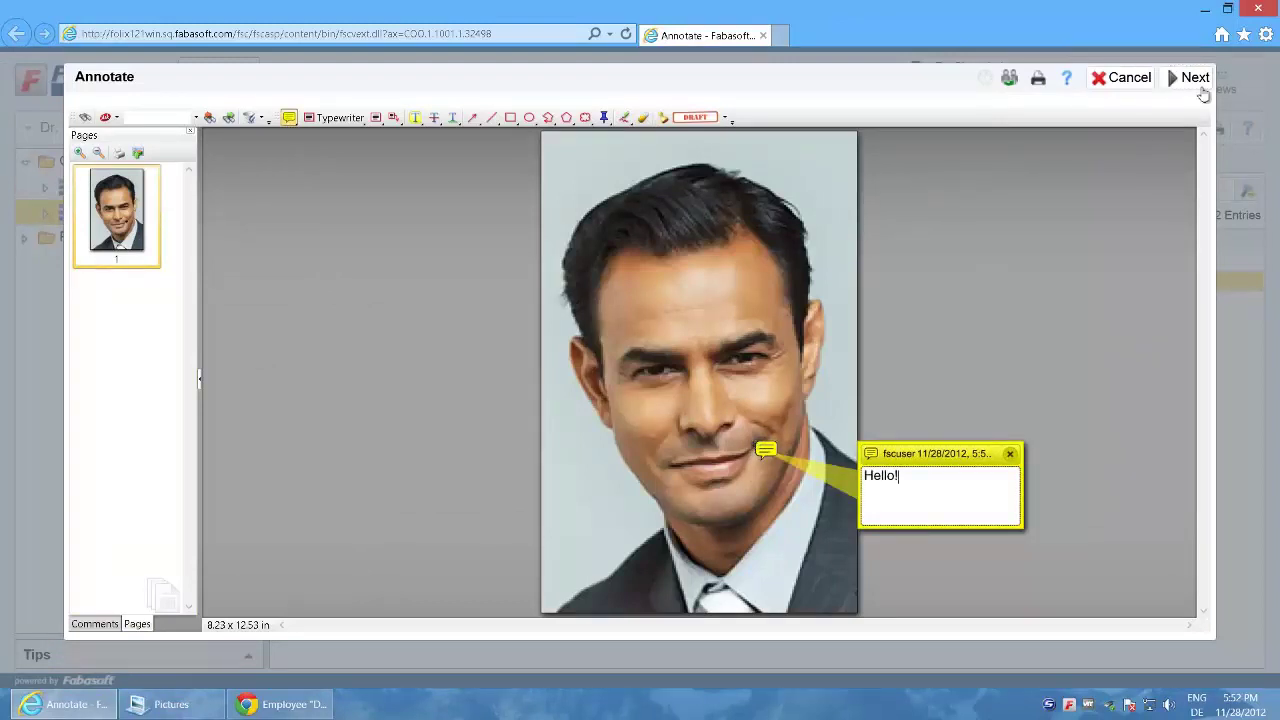
left_click(1200, 82)
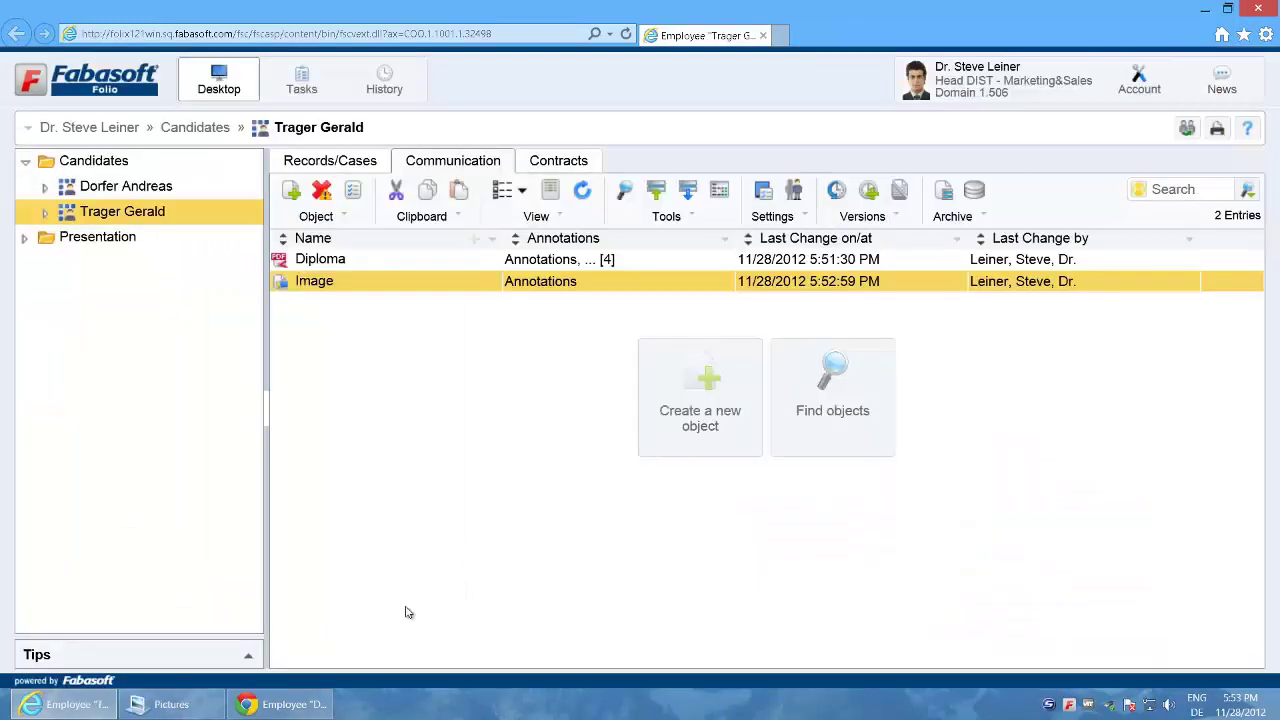
Switch to Chrome, open the Diploma from the same candidate's communication list with Annotate and Edit, and show its addressees
left_click(296, 706)
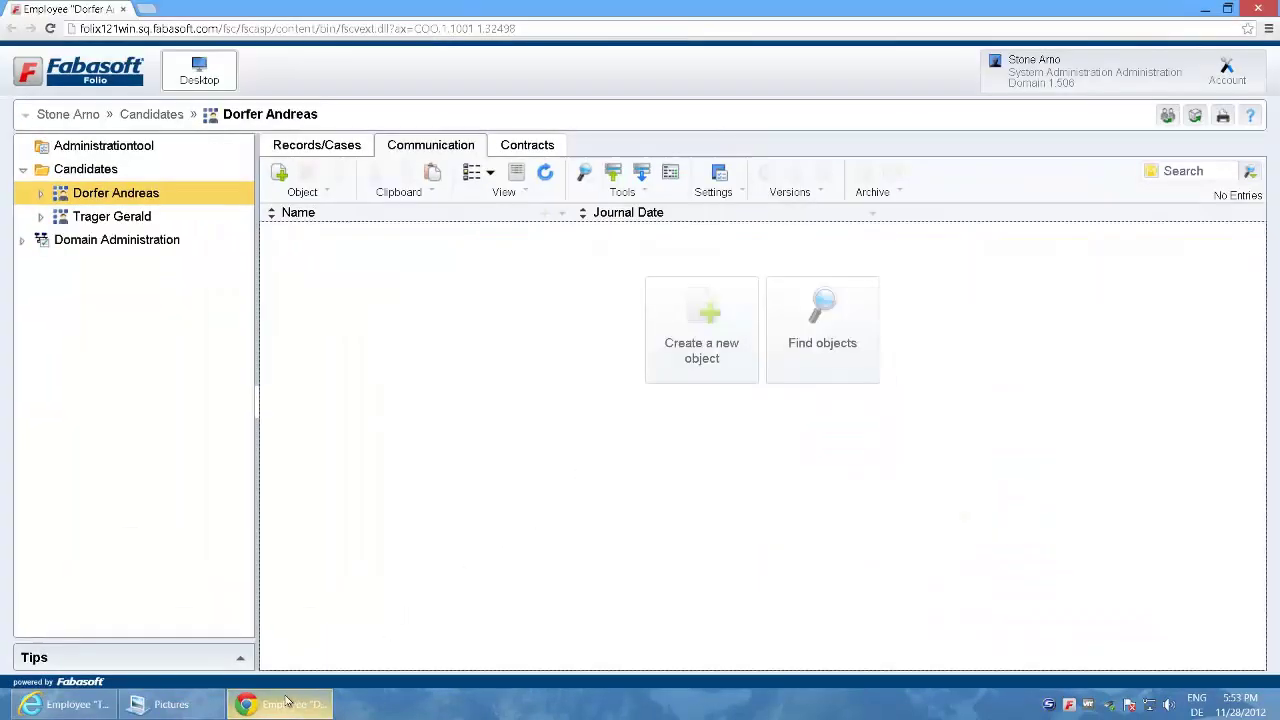
left_click(148, 218)
left_click(428, 142)
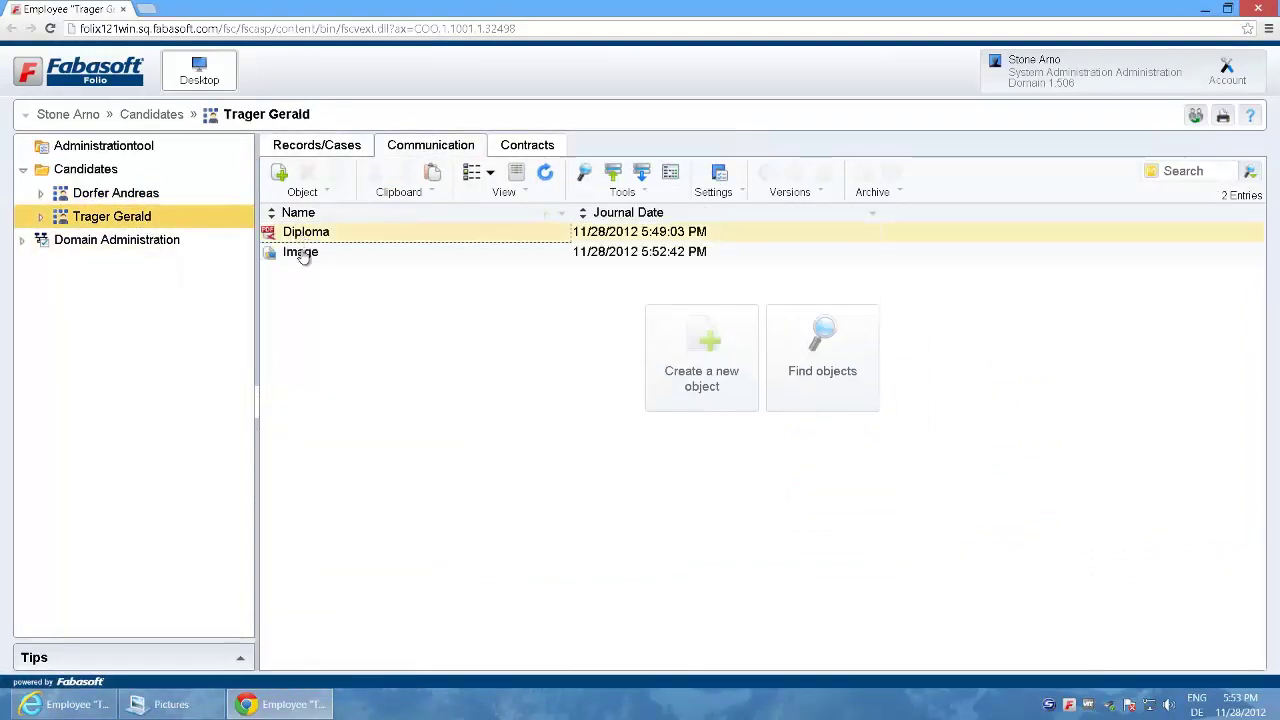
right_click(306, 235)
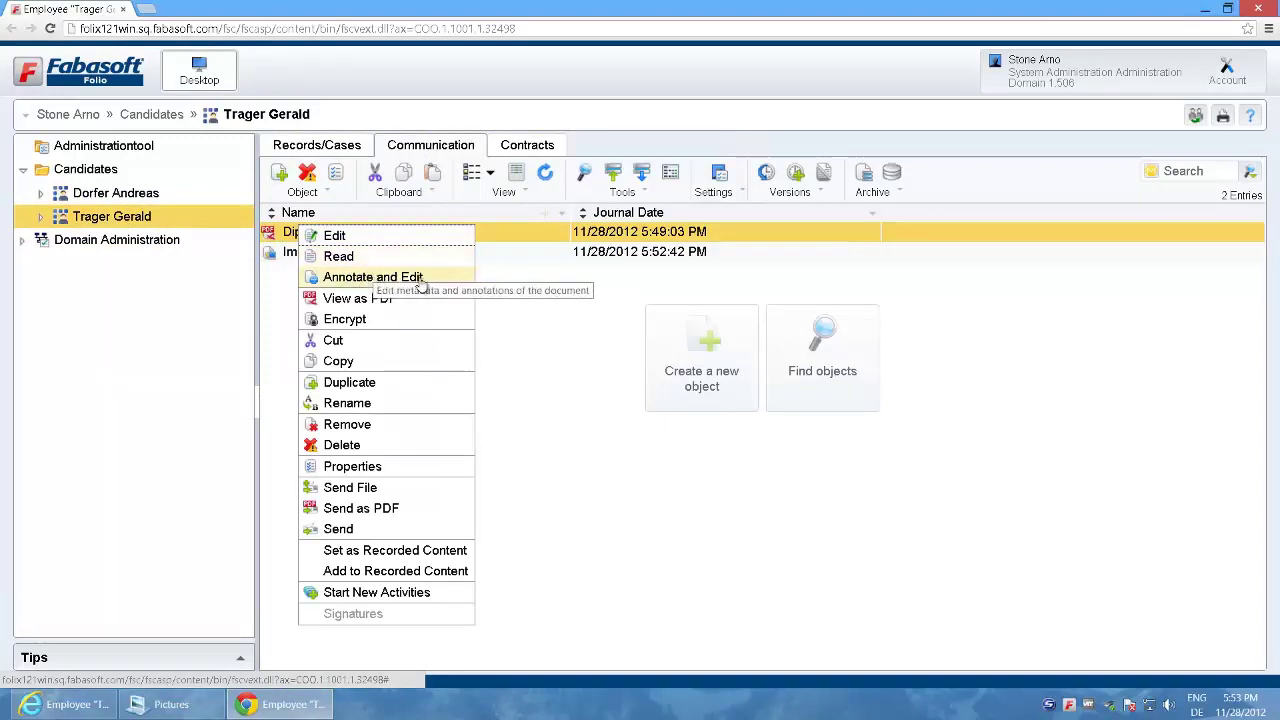
left_click(380, 280)
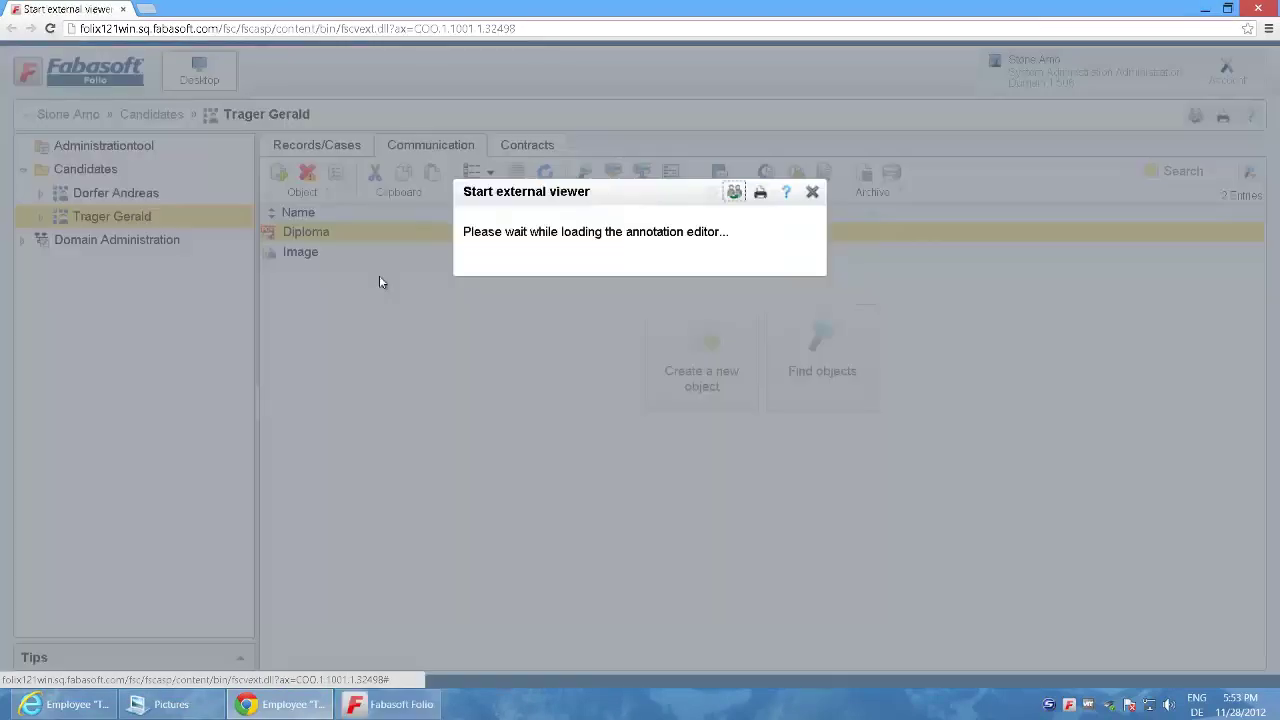
mouse_move(380, 281)
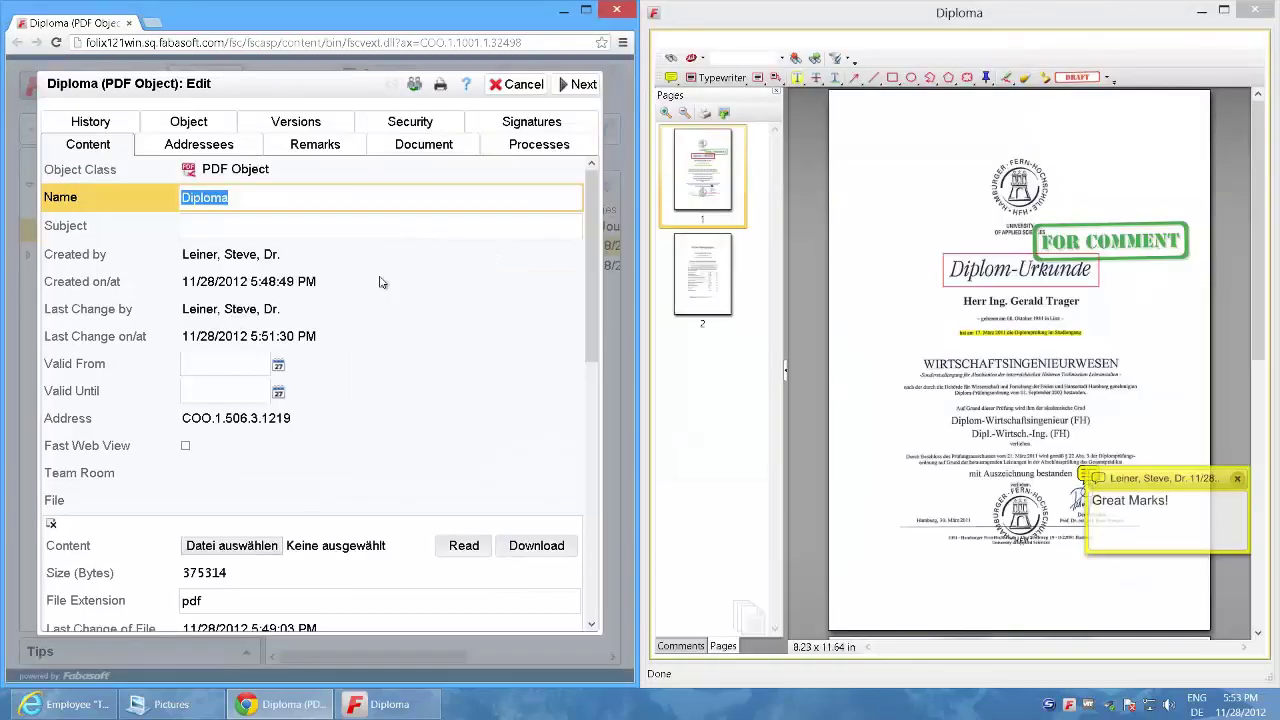
left_click(245, 153)
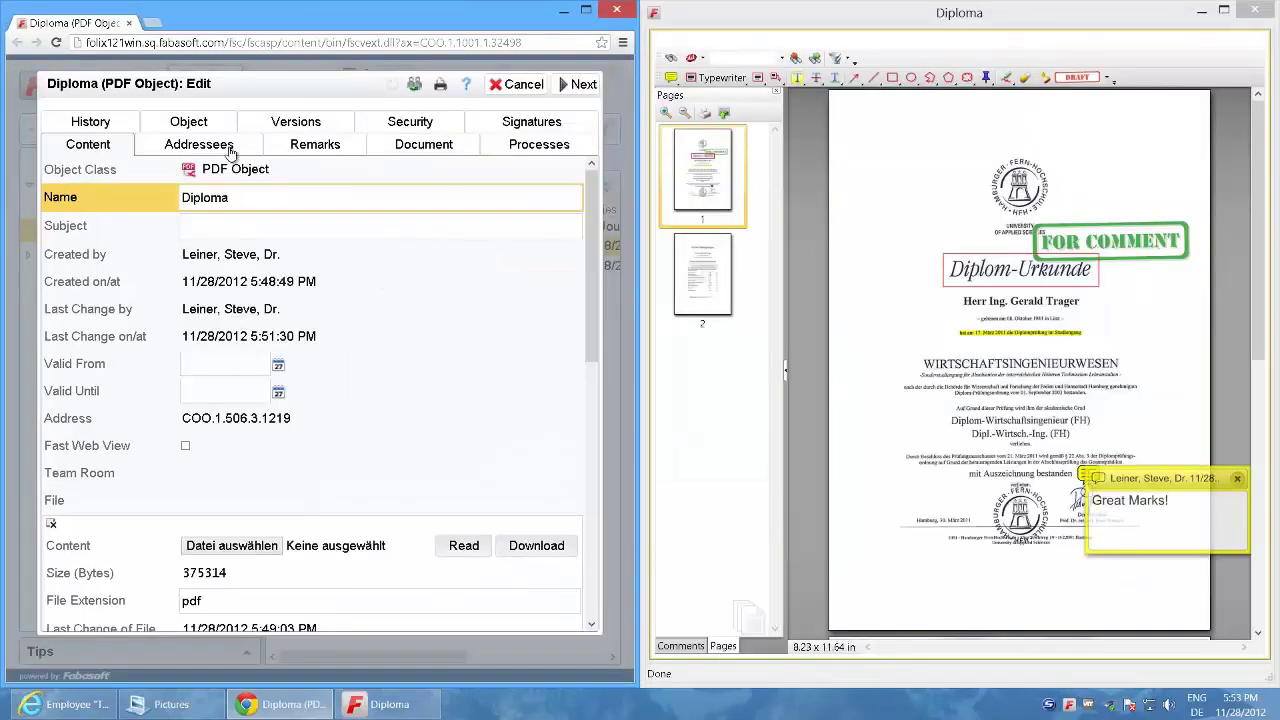
Delete the "FOR COMMENT" stamp and the rectangle around "Diplom-Urkunde", check the Diploma's object metadata, and save the changes
left_click(979, 24)
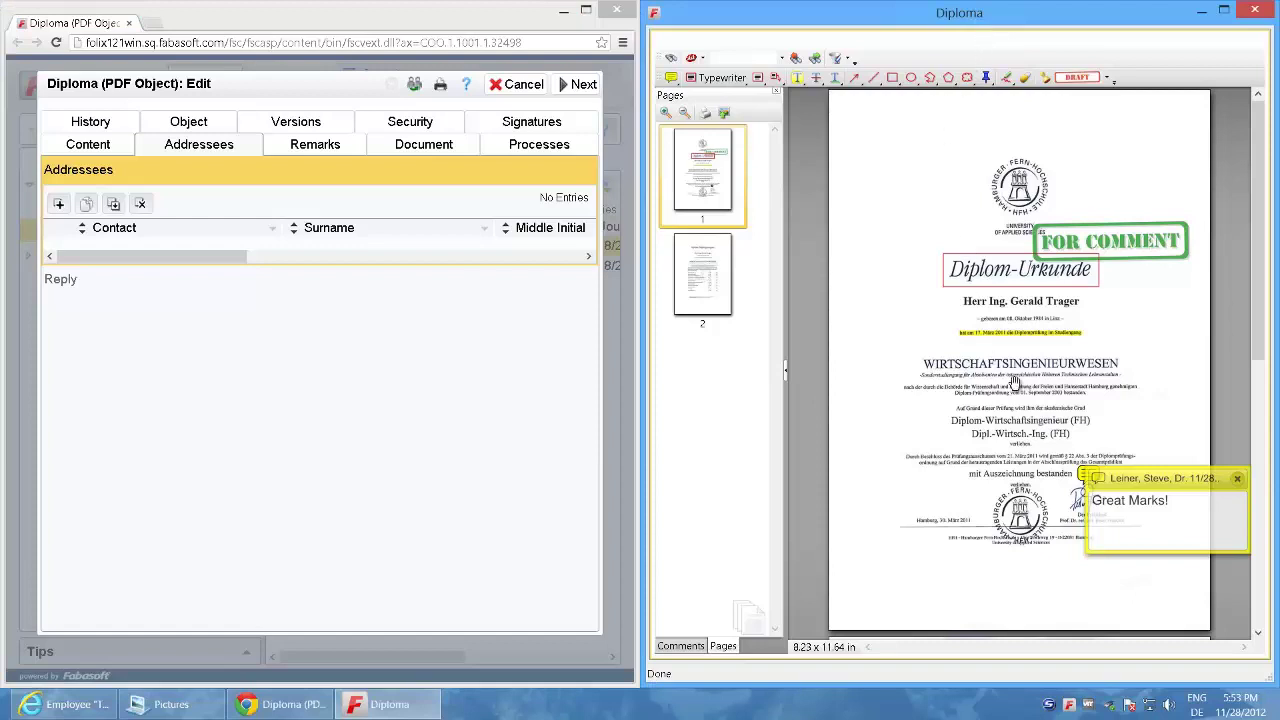
right_click(1135, 229)
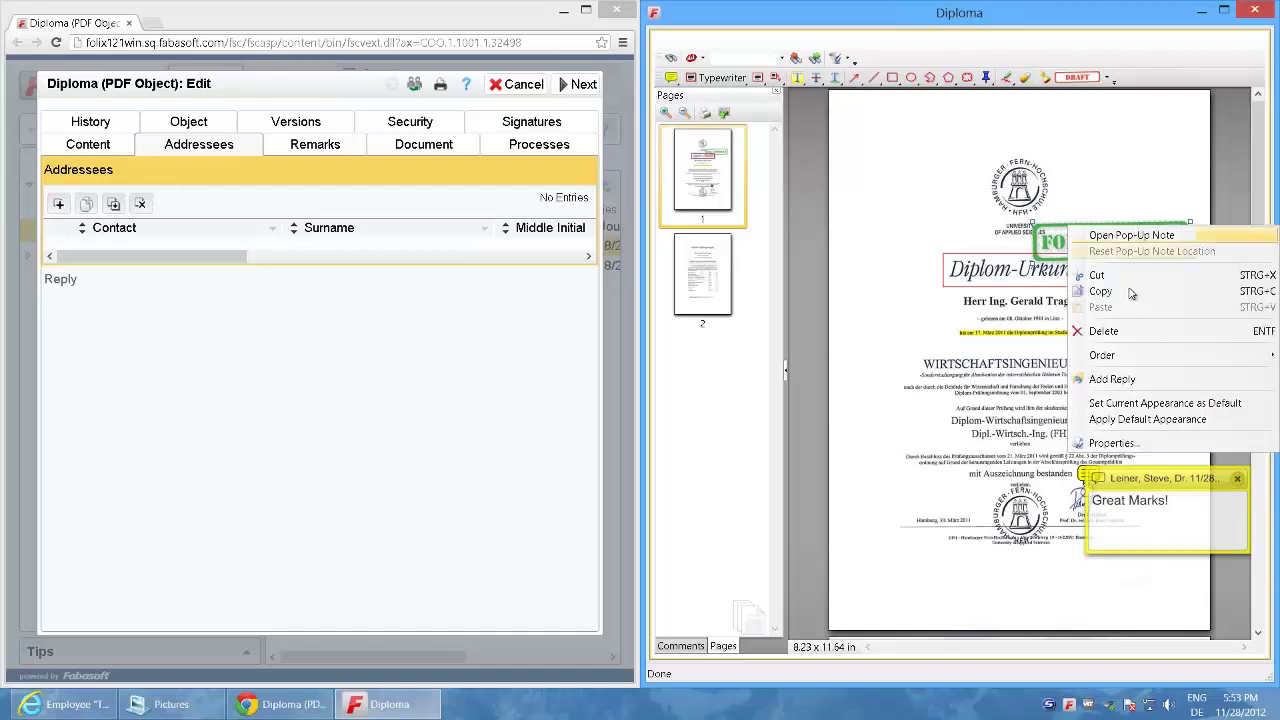
left_click(1108, 331)
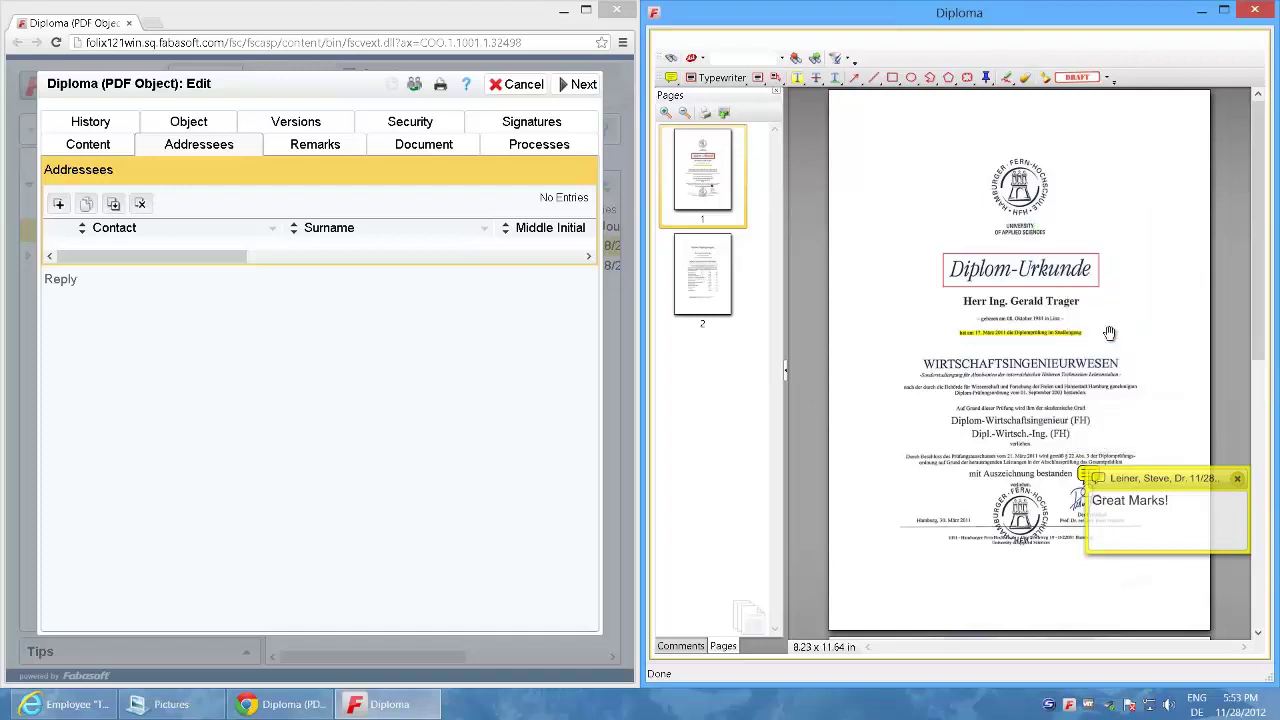
right_click(1050, 258)
left_click(1090, 363)
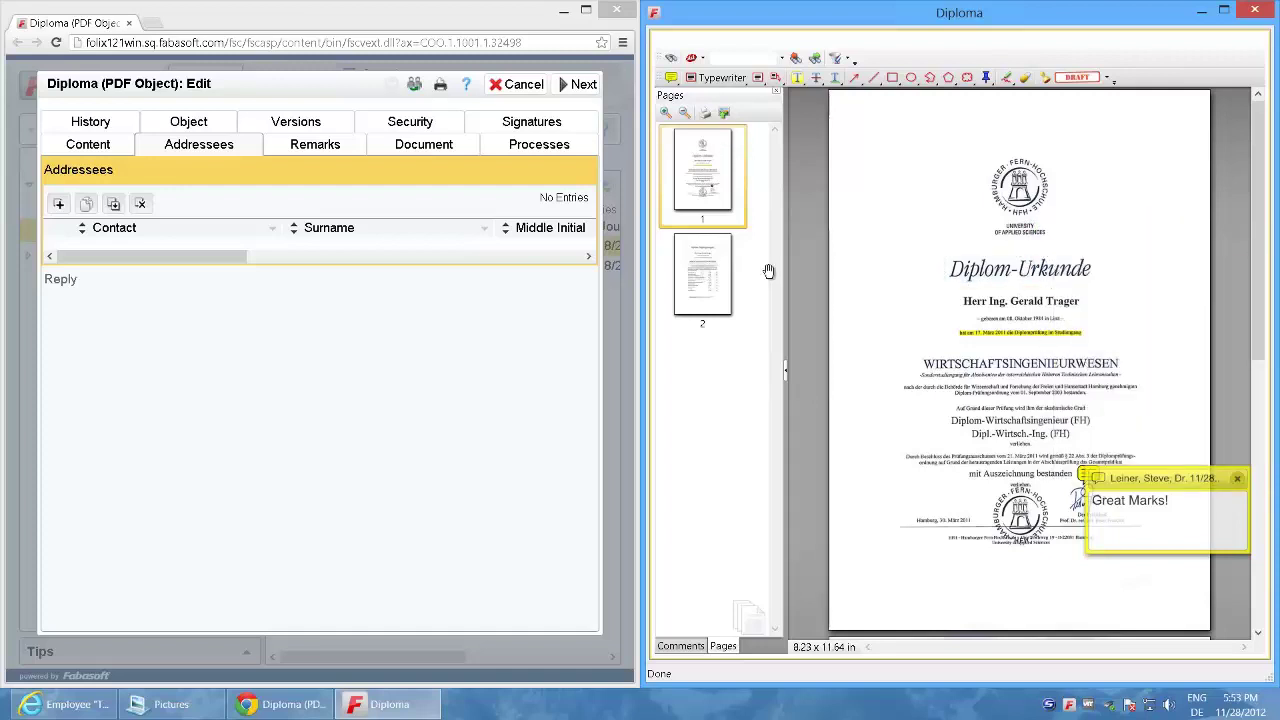
left_click(189, 122)
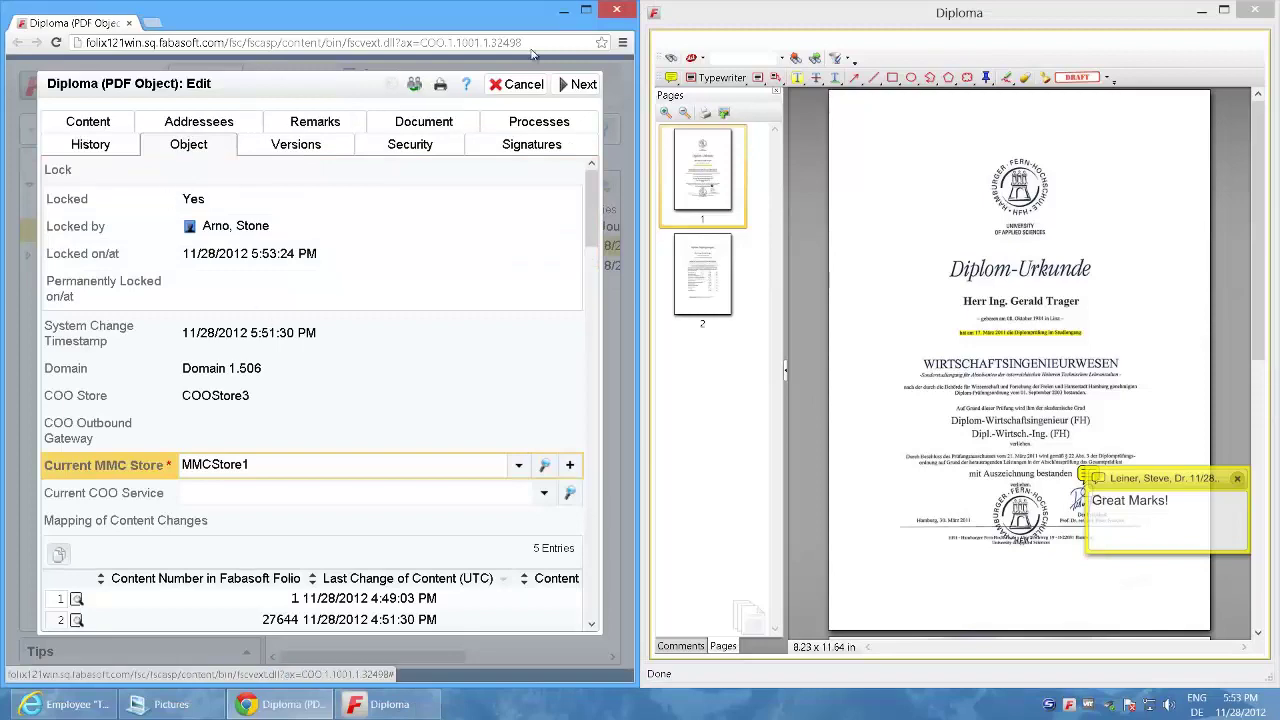
left_click(583, 84)
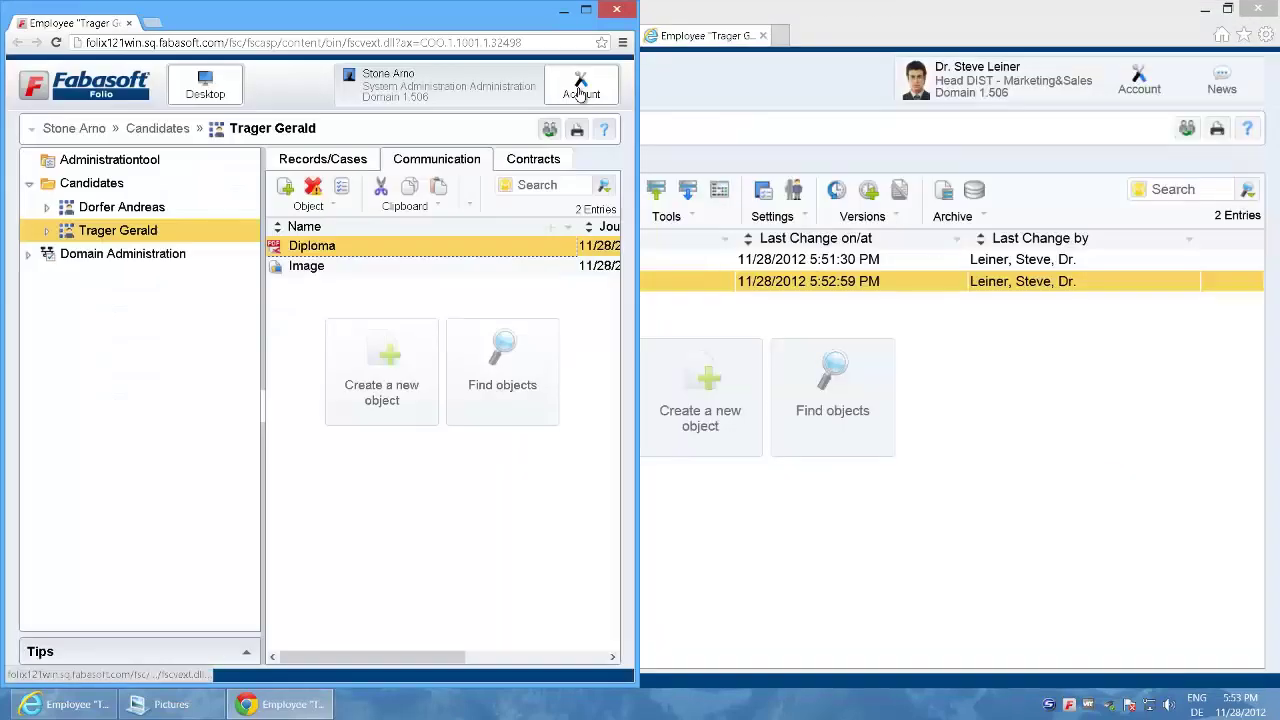
Return to Internet Explorer, open the Diploma's properties in the candidate's communication list, and show the annotations listed under its remarks
left_click(562, 12)
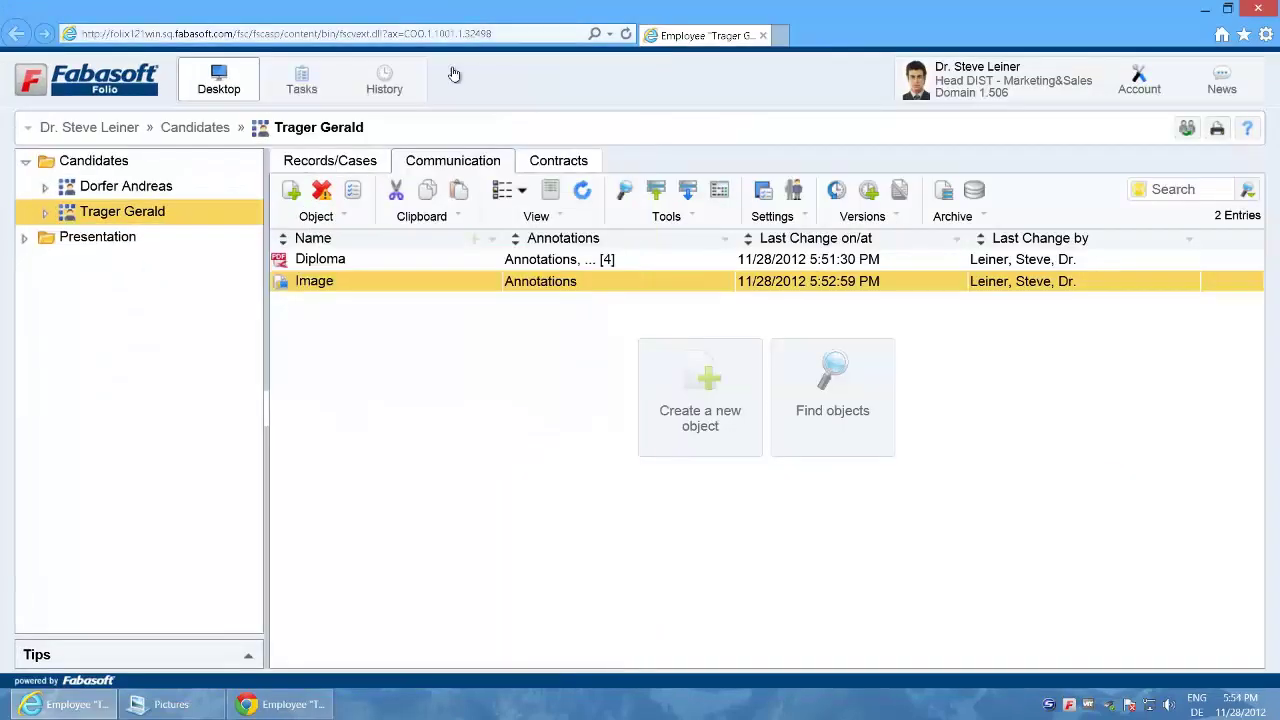
right_click(325, 265)
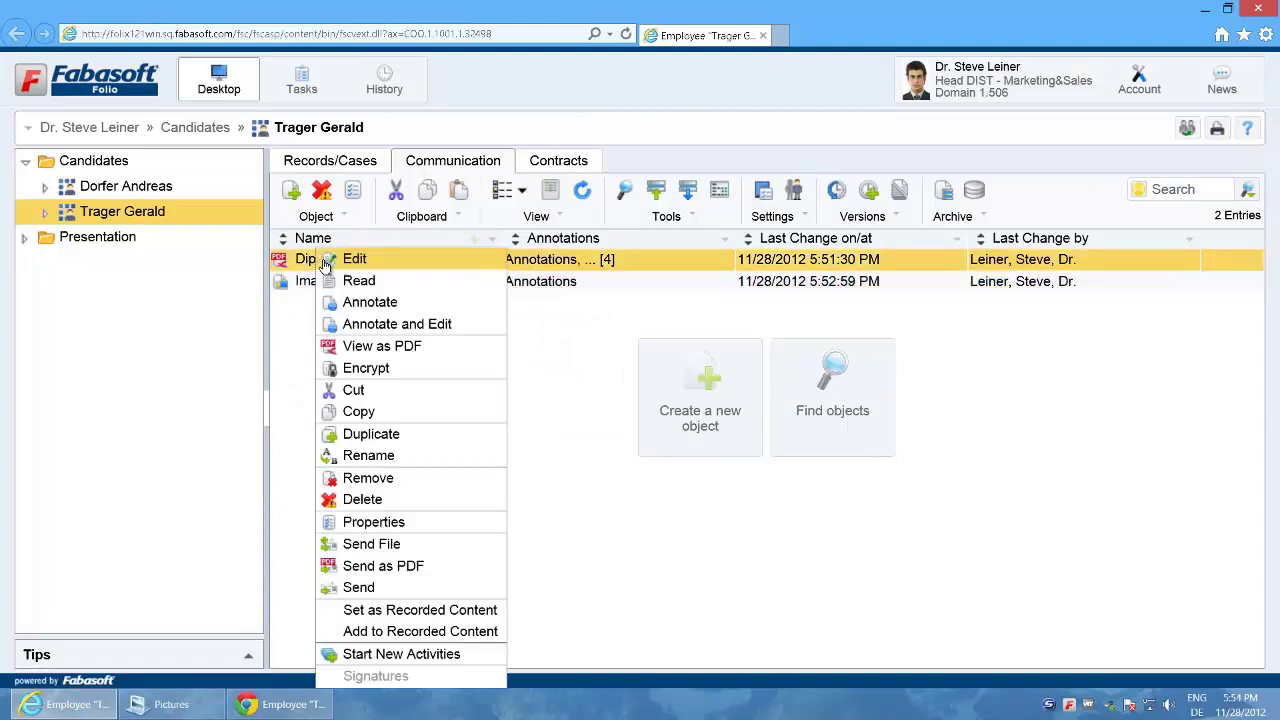
left_click(366, 524)
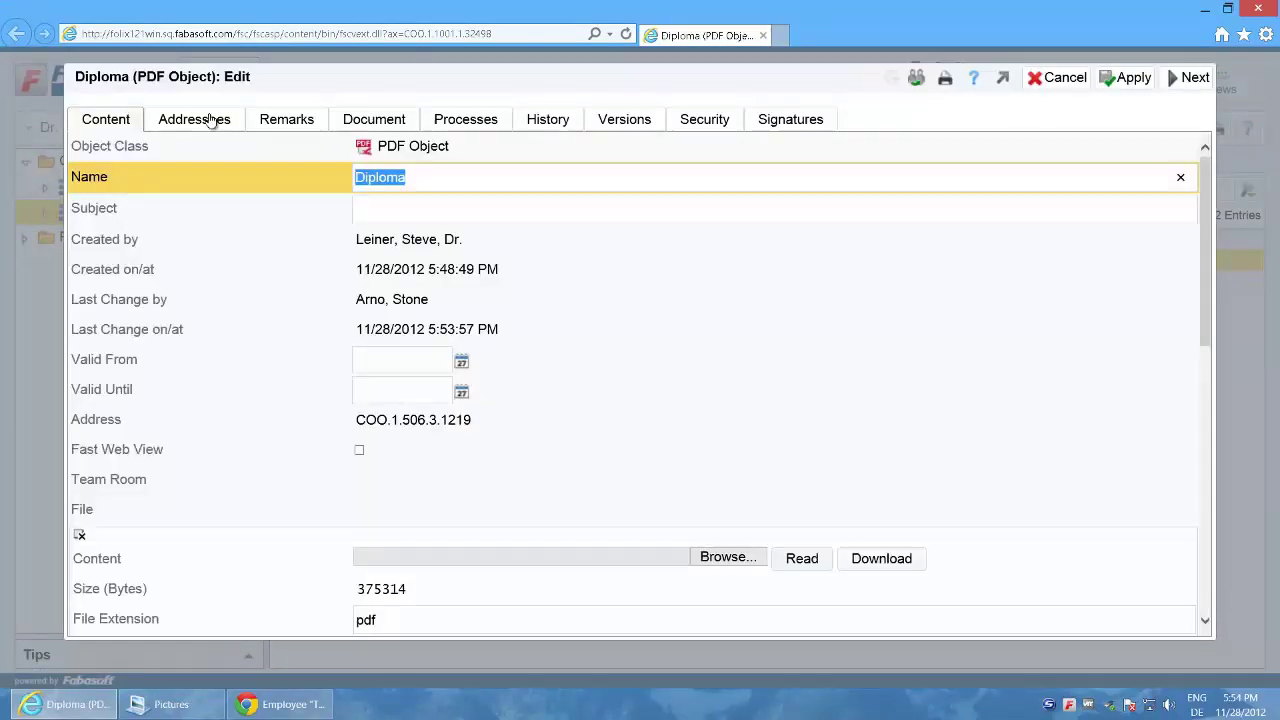
left_click(286, 119)
scroll(1208, 605, "down", 5)
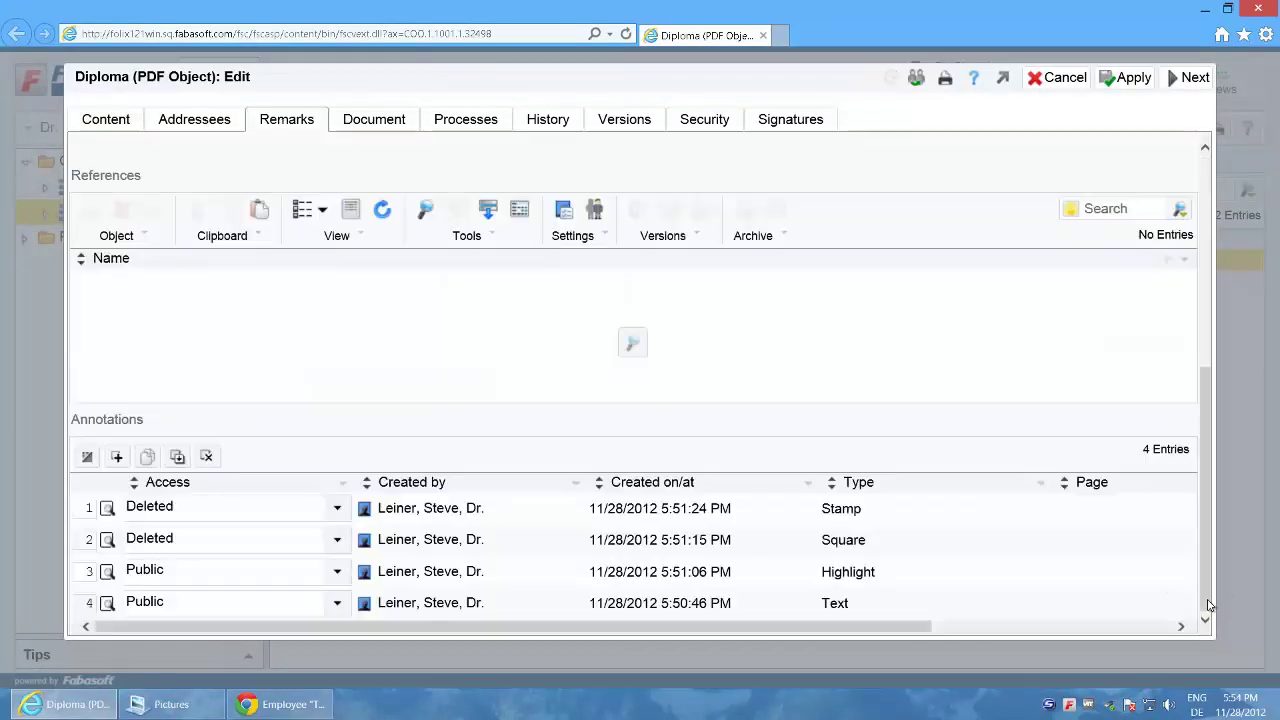
Examine the details of the Diploma's Stamp annotation, including who last changed it and when, and close the properties
left_click(108, 508)
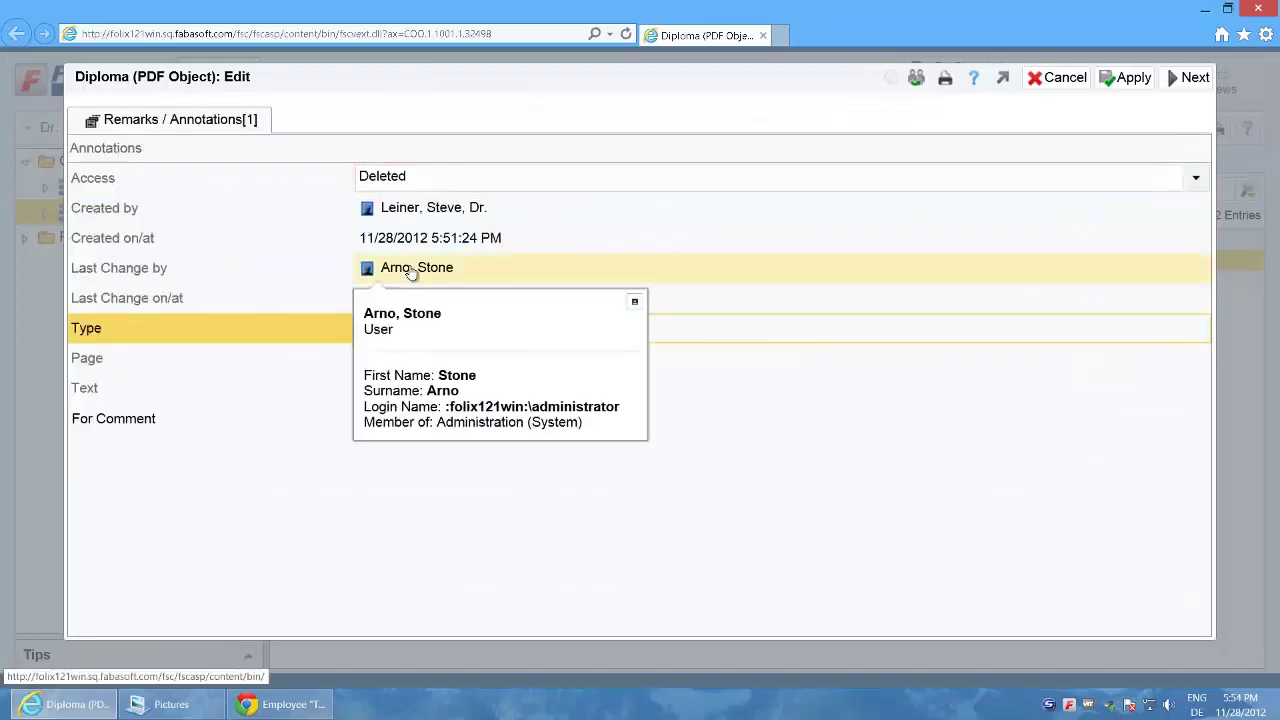
left_click_drag(397, 298, 503, 298)
left_click(851, 410)
left_click(1192, 77)
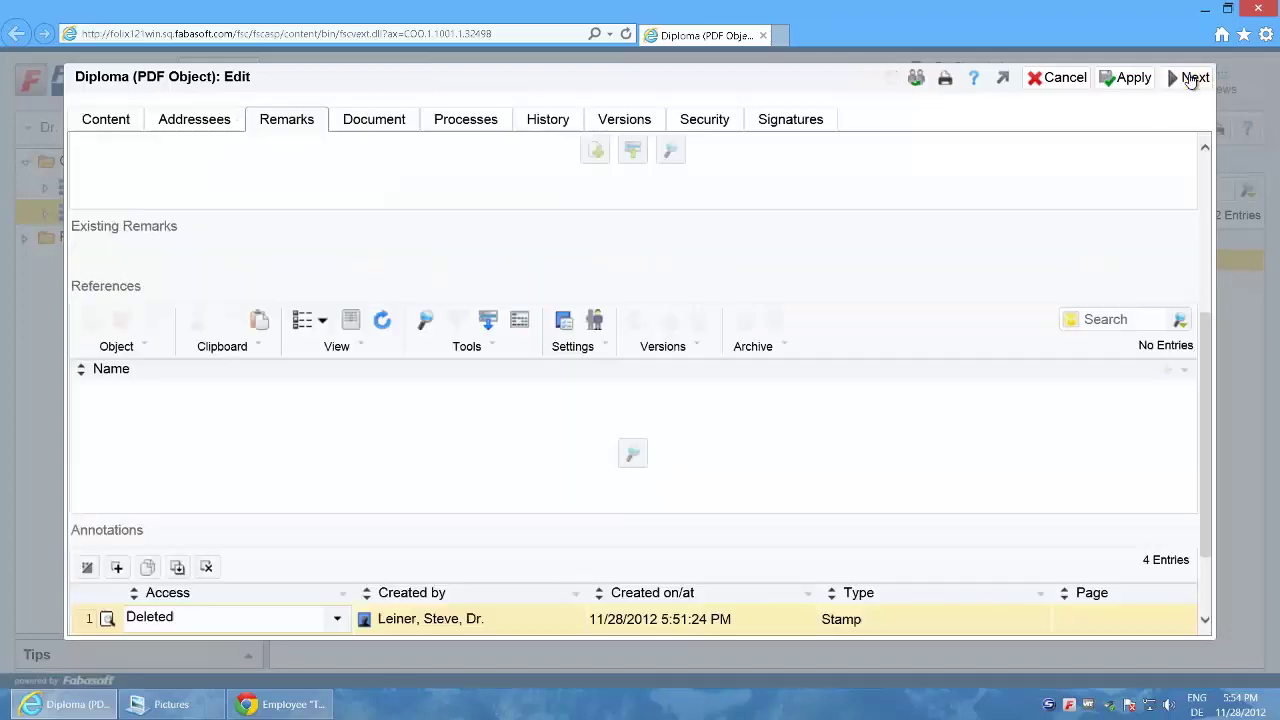
left_click(1192, 77)
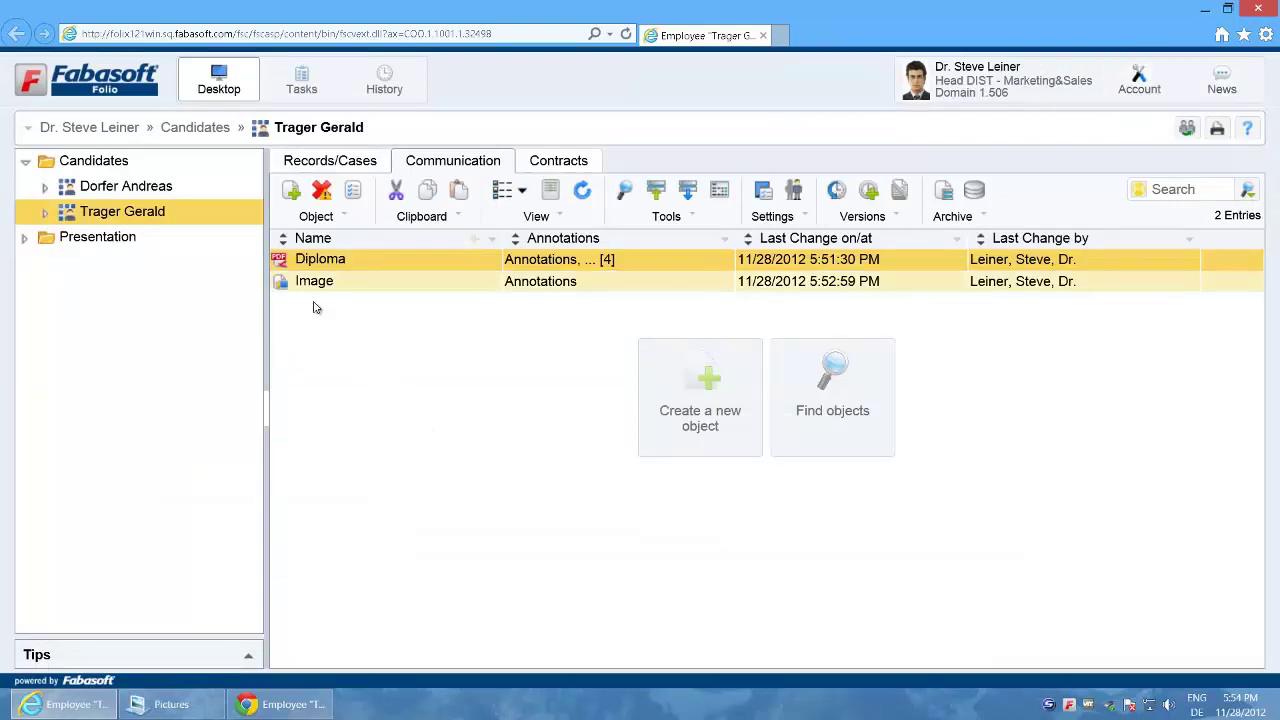
Download the Diploma and the Image together from the communication list and open the resulting download.zip
mouse_move(318, 289)
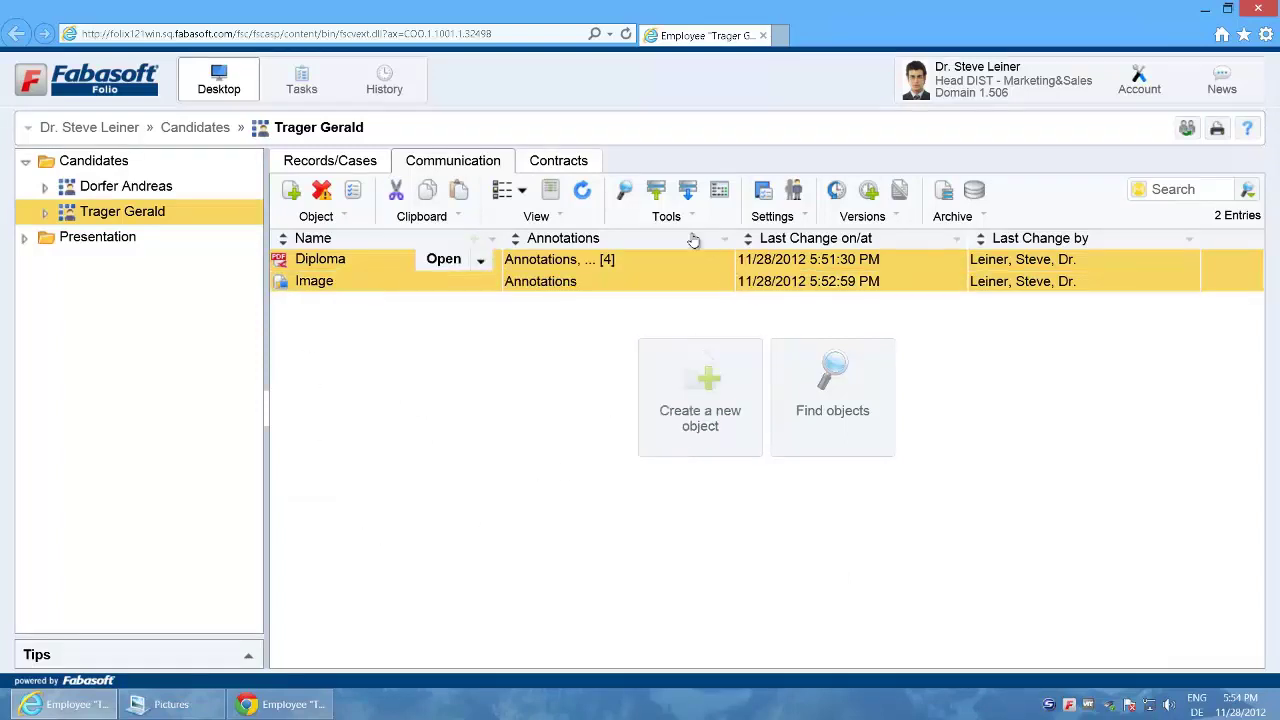
left_click(688, 195)
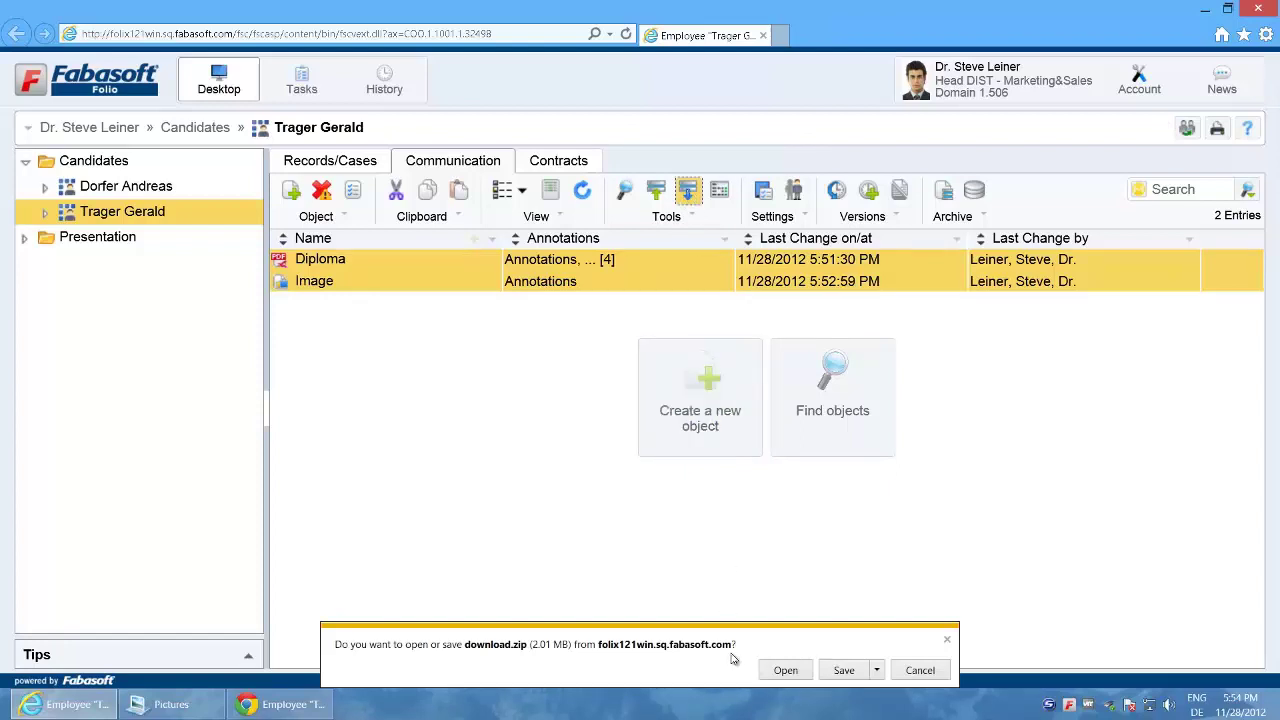
left_click(785, 671)
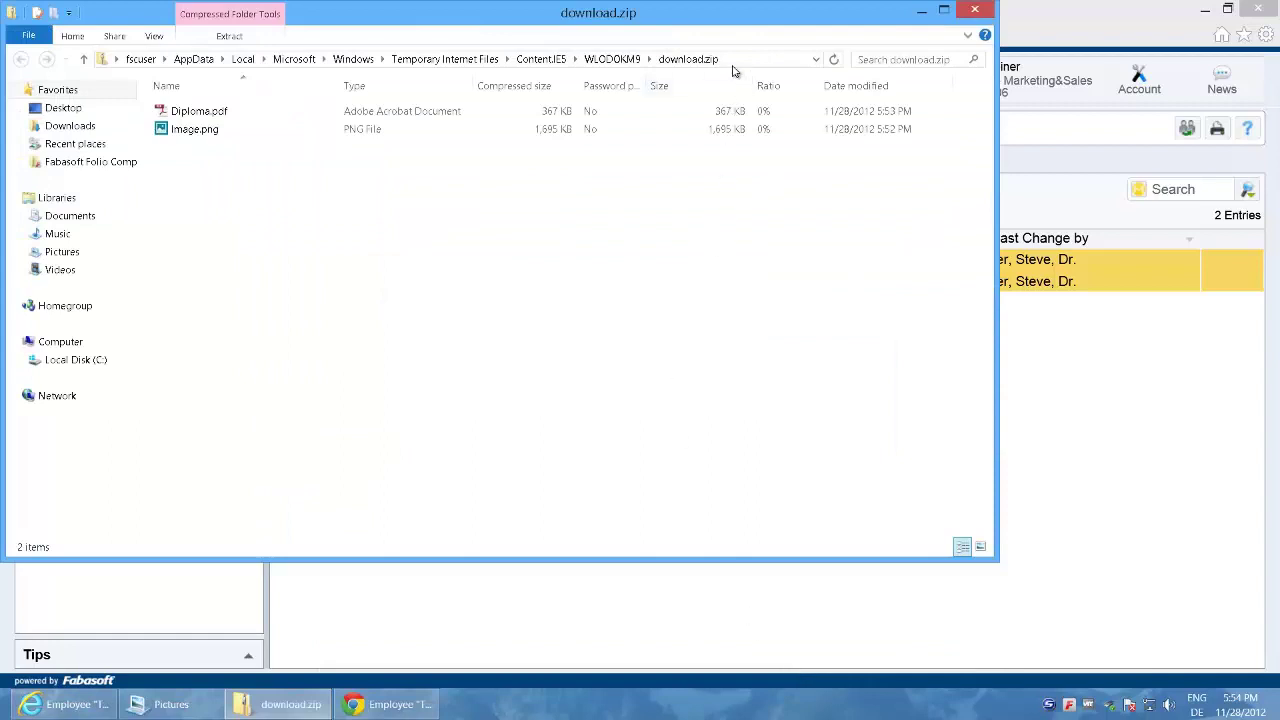
Check the full path of download.zip and the Diploma.pdf and Image.png files inside it
left_click(729, 59)
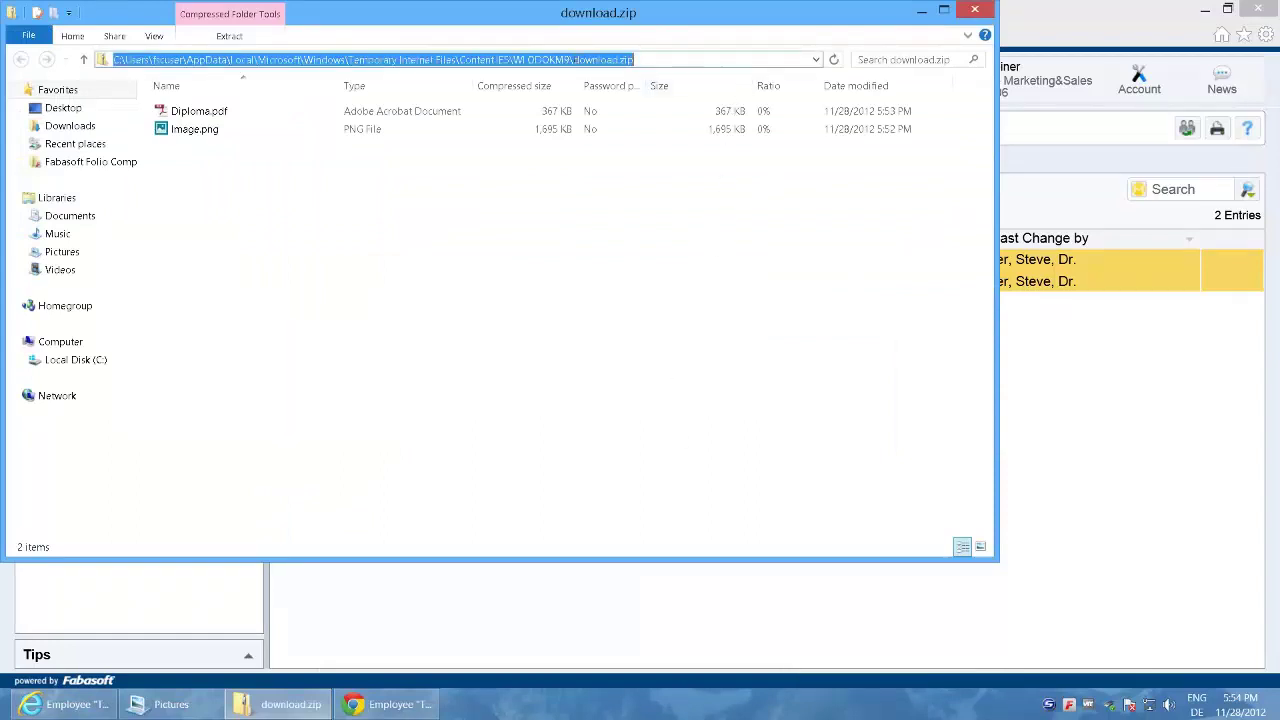
left_click_drag(572, 60, 617, 60)
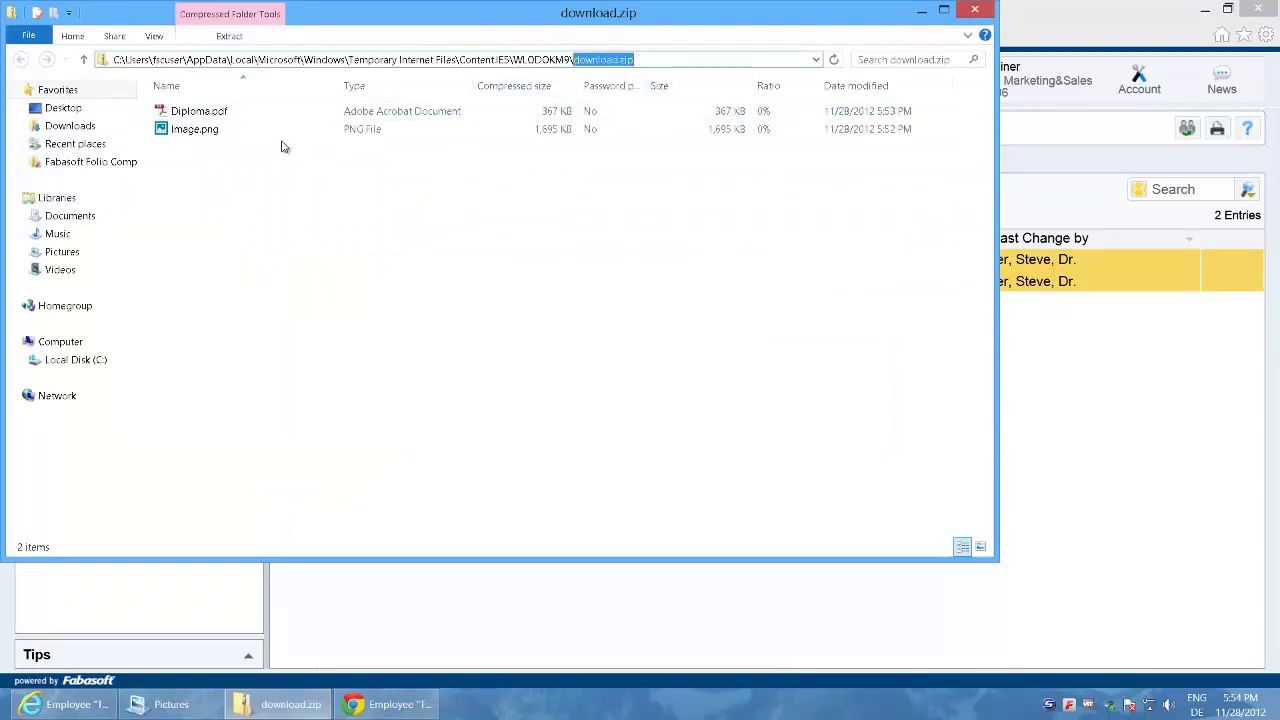
left_click(234, 112)
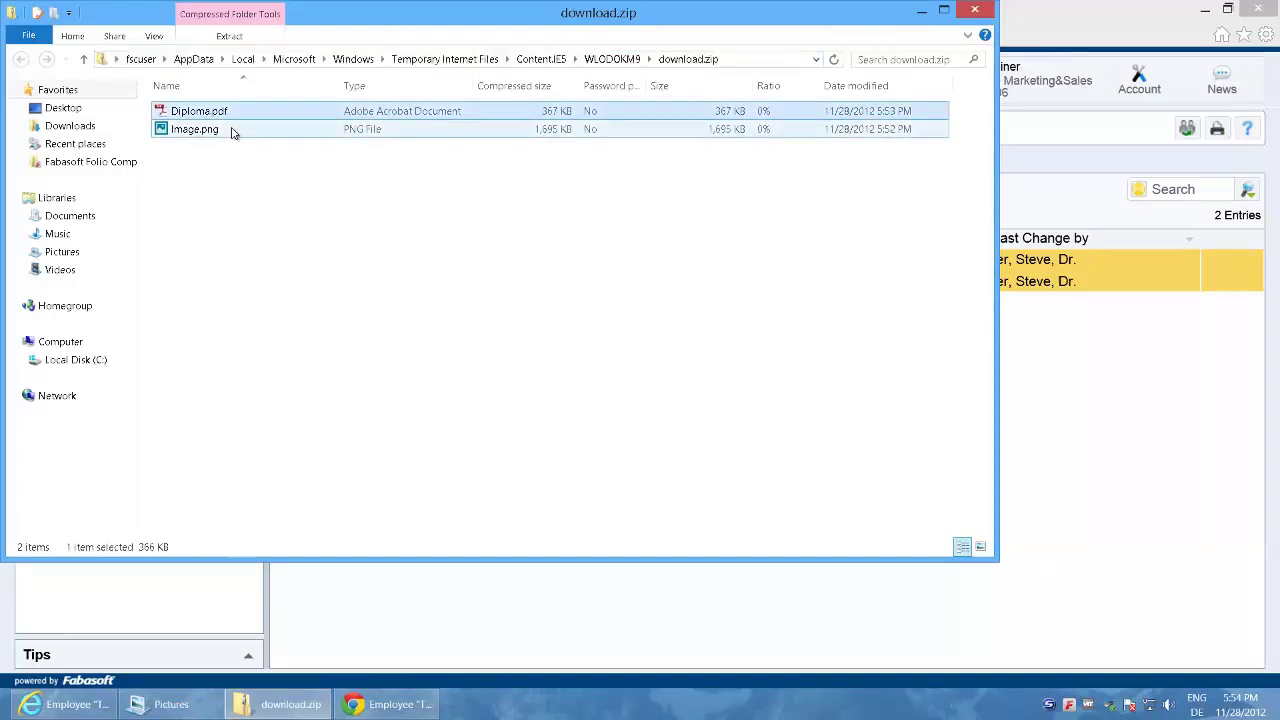
left_click(232, 133)
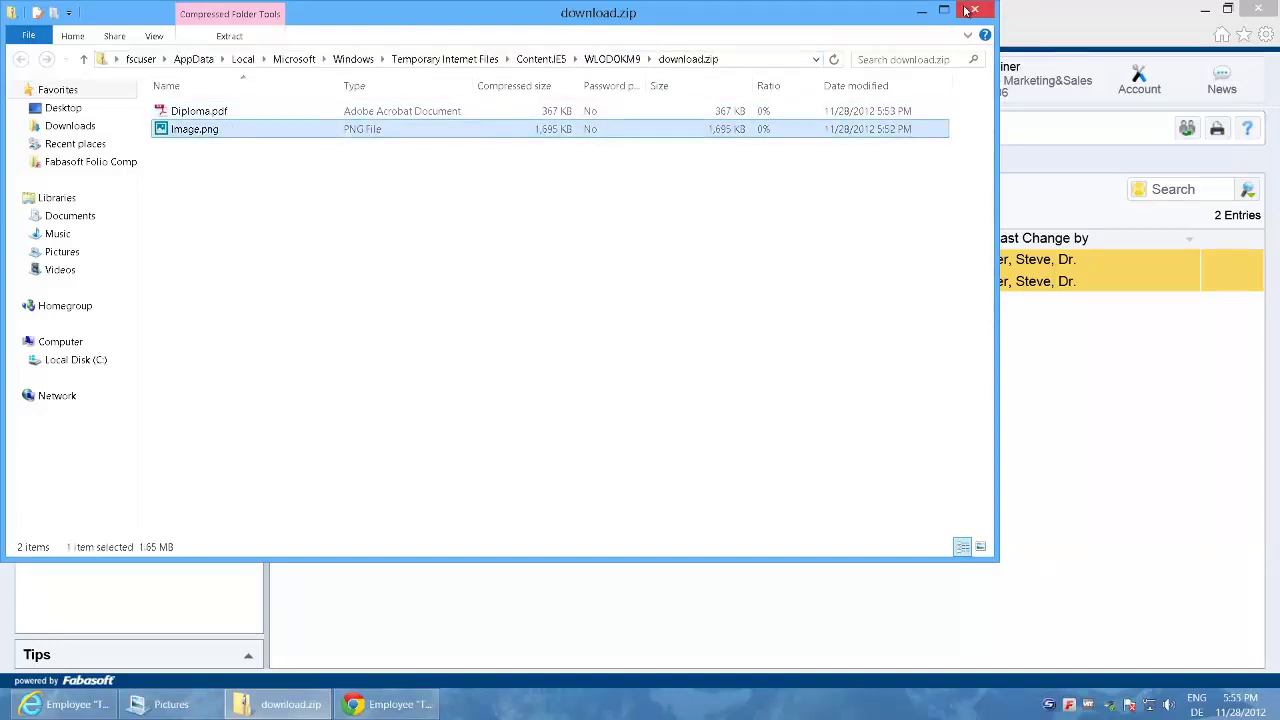